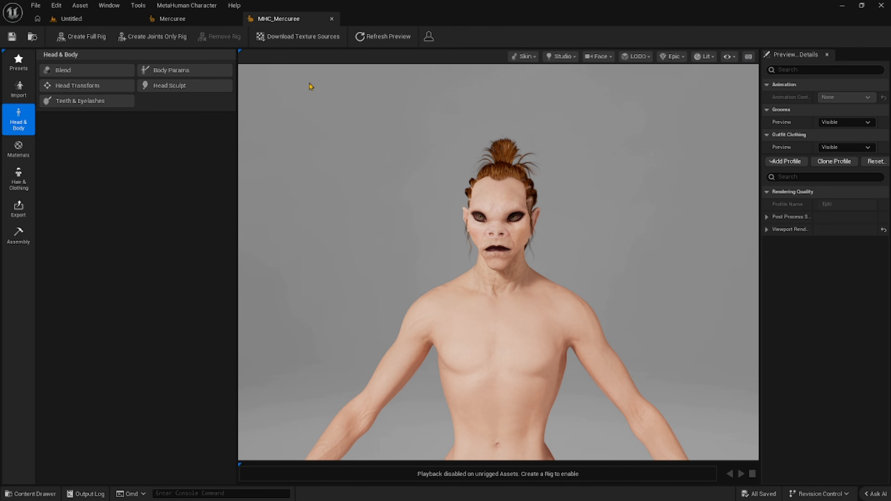
left_click_drag(498, 267, 525, 267)
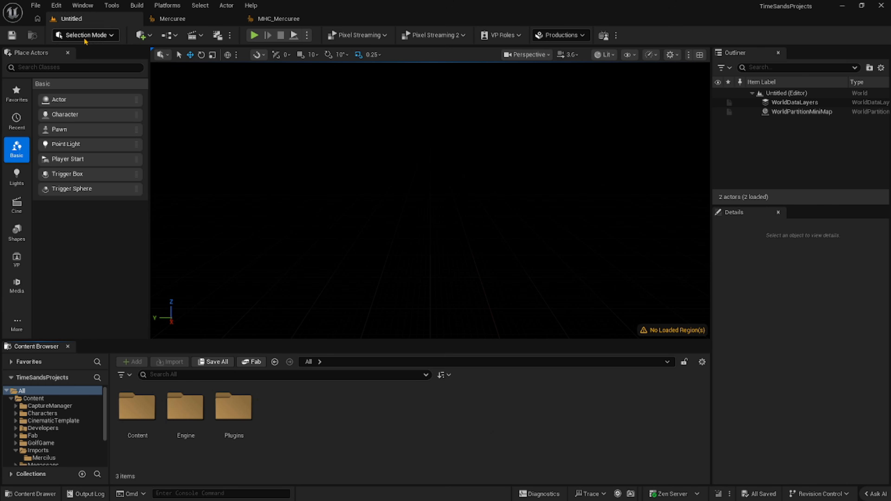
Open the project's plugin list and filter it by "meta".
left_click(60, 6)
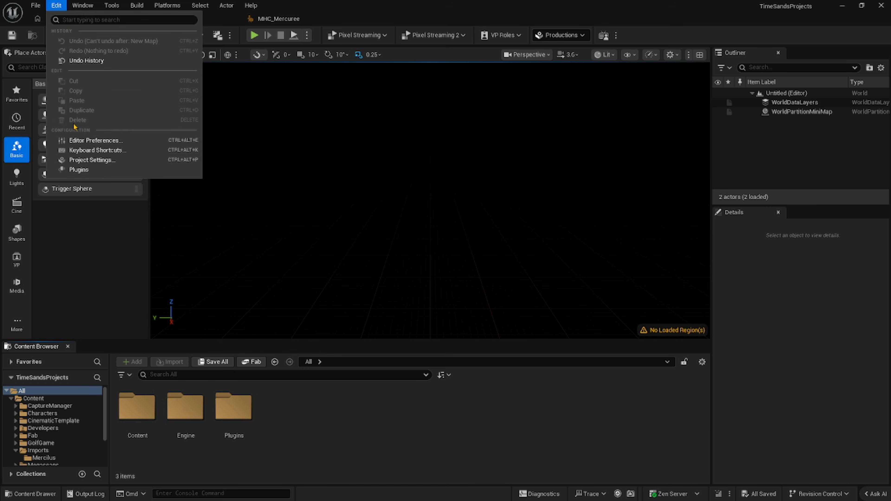
left_click(80, 171)
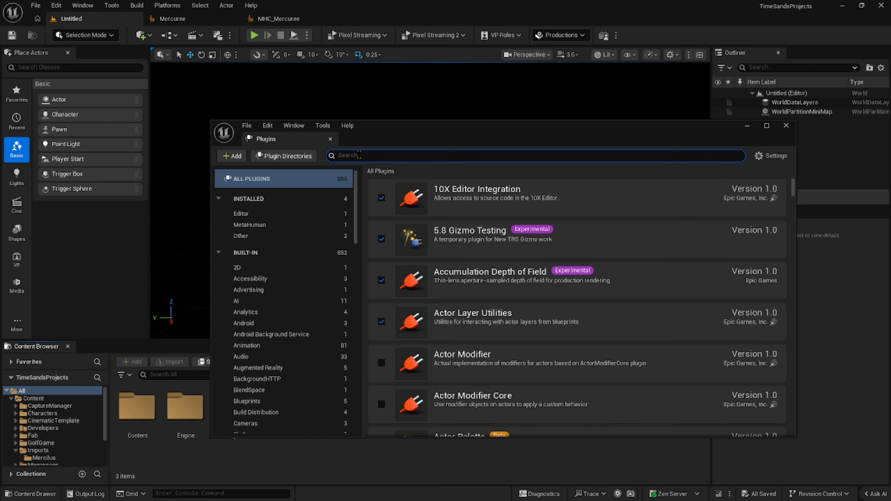
type("meta")
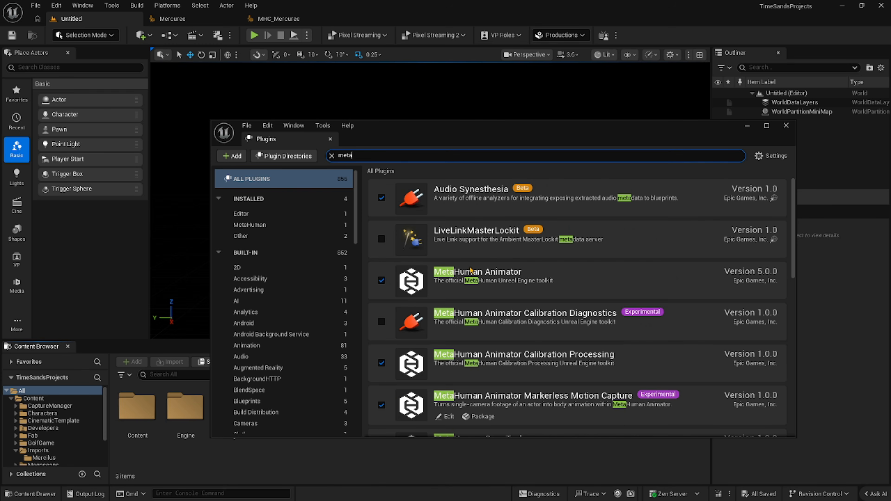
Examine which MetaHuman plugins are enabled, including Animator, Core Tech, Creator, Live Link and SDK, and close the plugin list.
scroll(471, 270, "down", 1)
scroll(472, 272, "down", 1)
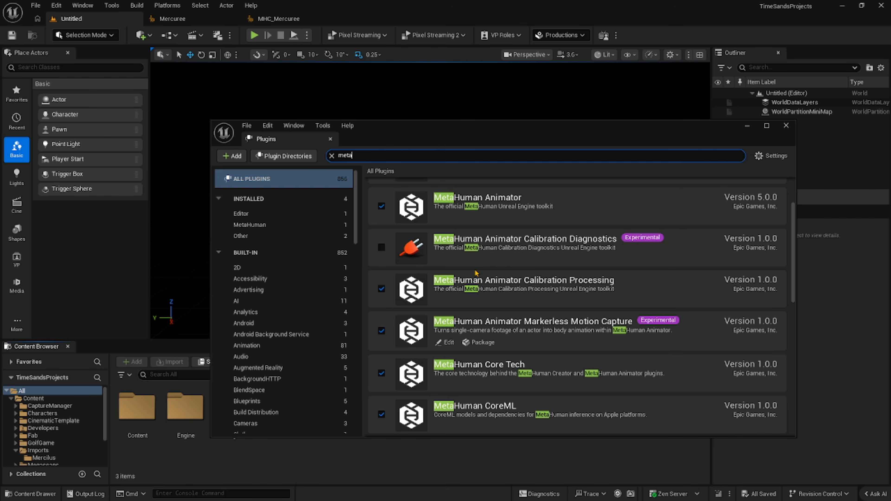
scroll(476, 273, "down", 1)
scroll(477, 275, "down", 1)
scroll(478, 274, "down", 1)
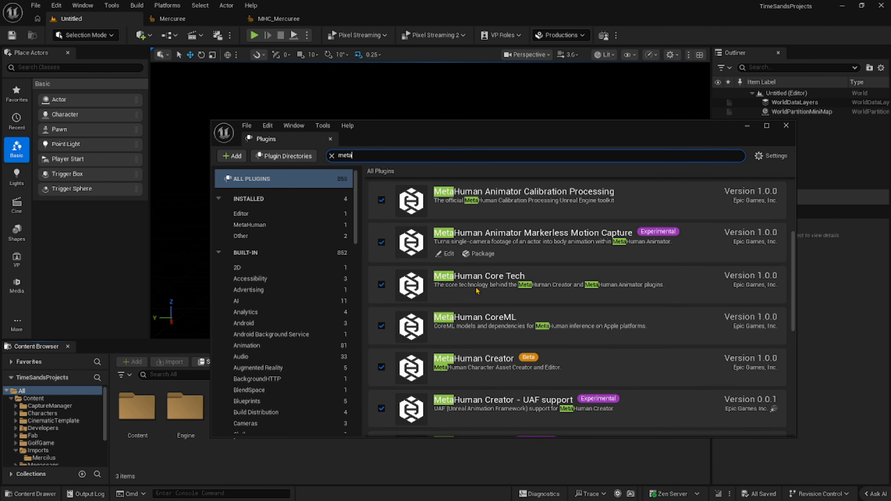
scroll(478, 290, "down", 1)
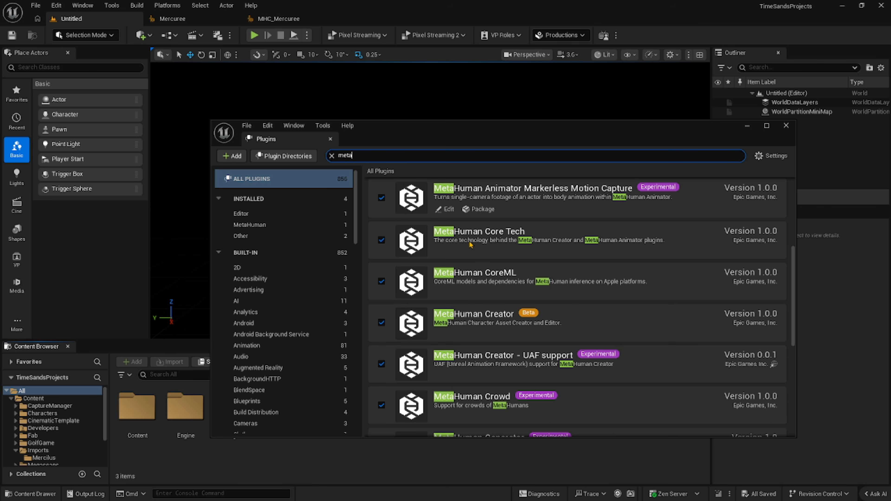
scroll(456, 317, "down", 2)
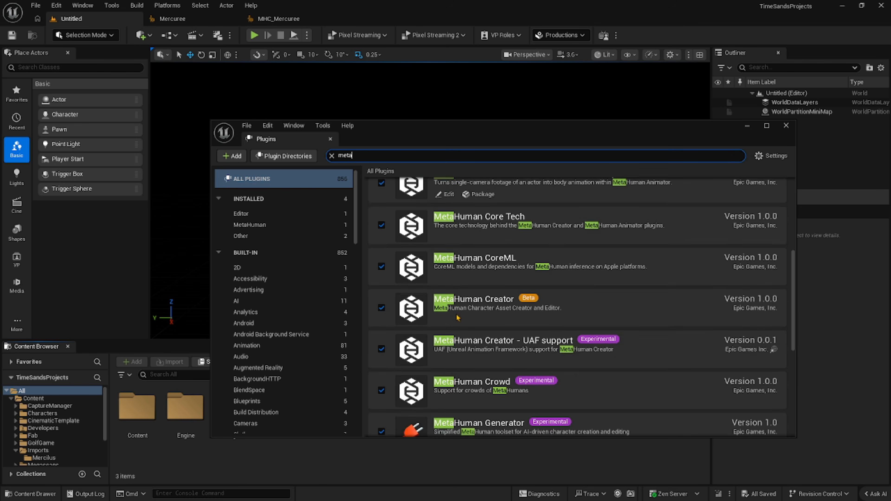
scroll(460, 317, "down", 3)
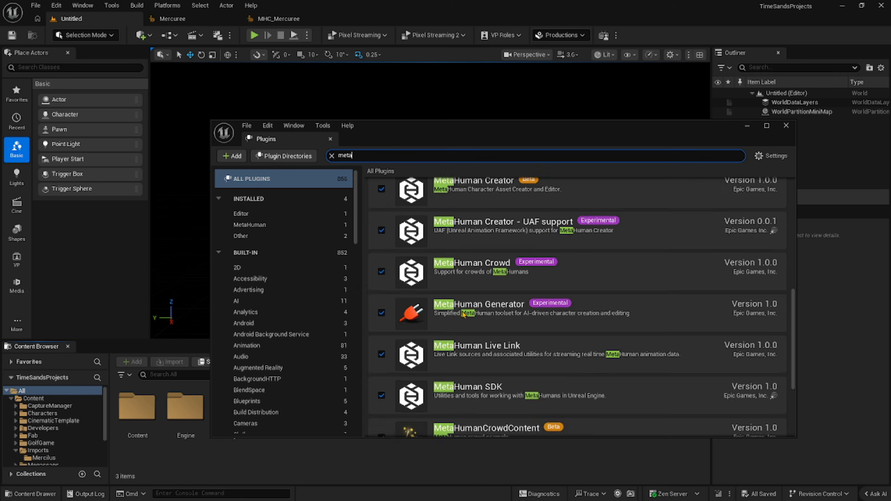
scroll(464, 315, "down", 2)
scroll(464, 314, "down", 2)
scroll(464, 314, "up", 4)
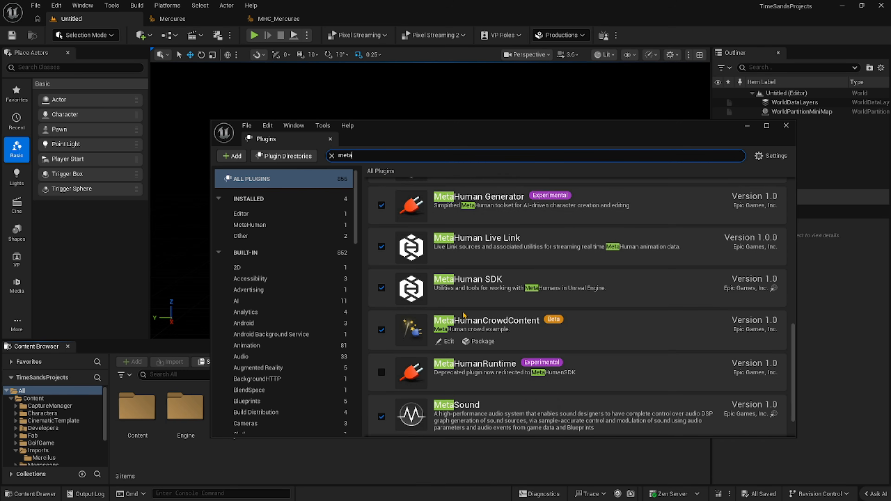
scroll(464, 315, "up", 2)
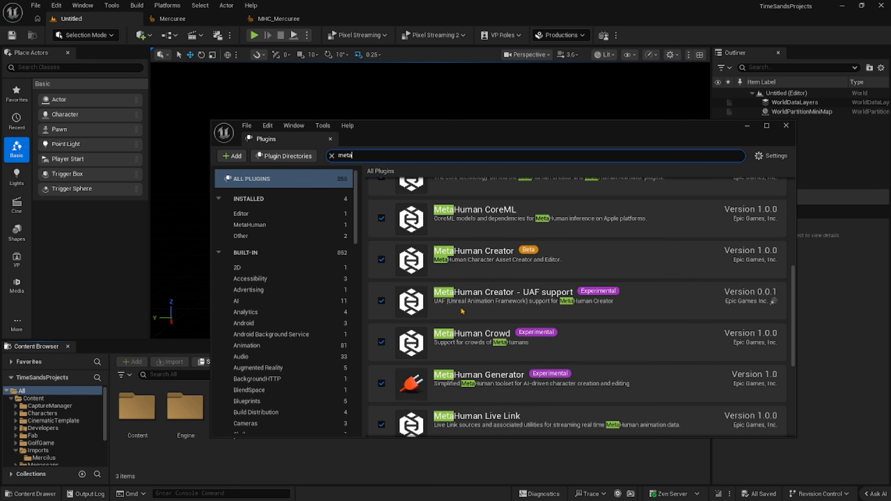
left_click(786, 125)
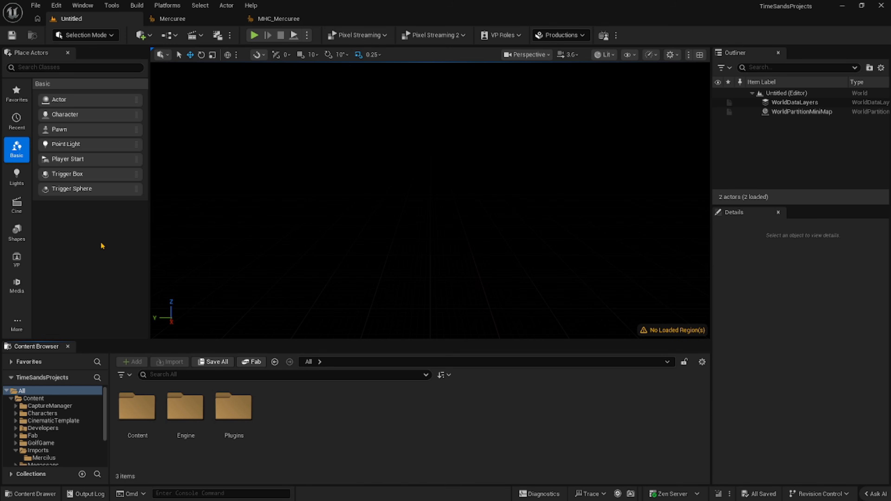
Open the Content/Tutorials folder and look at the MetaHuman Character entry among the asset types that can be created there.
double_click(137, 409)
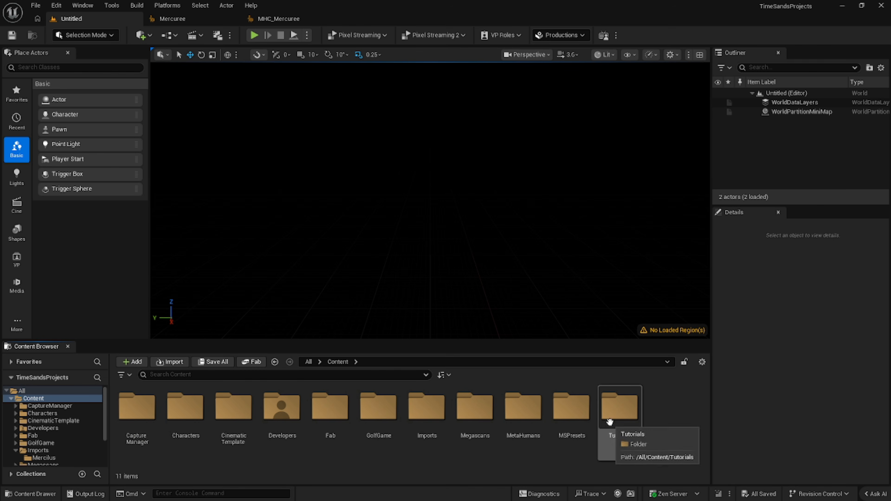
double_click(618, 417)
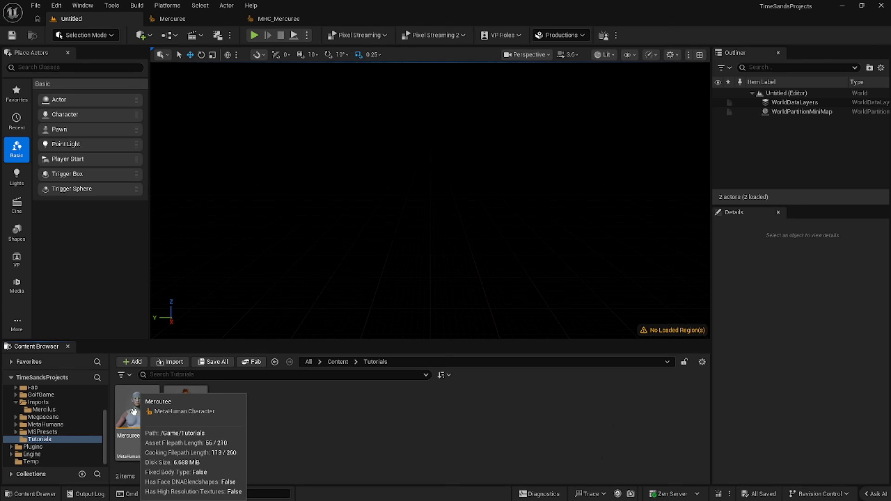
right_click(315, 427)
mouse_move(344, 333)
mouse_move(343, 356)
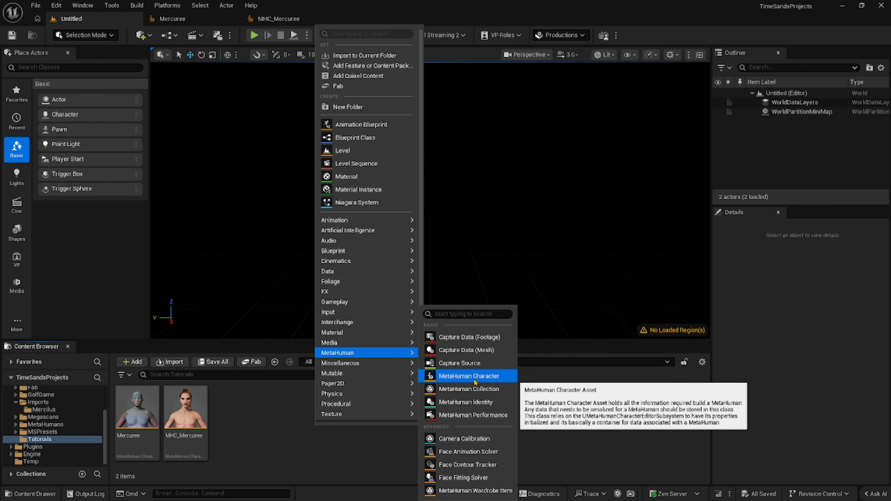
left_click(281, 434)
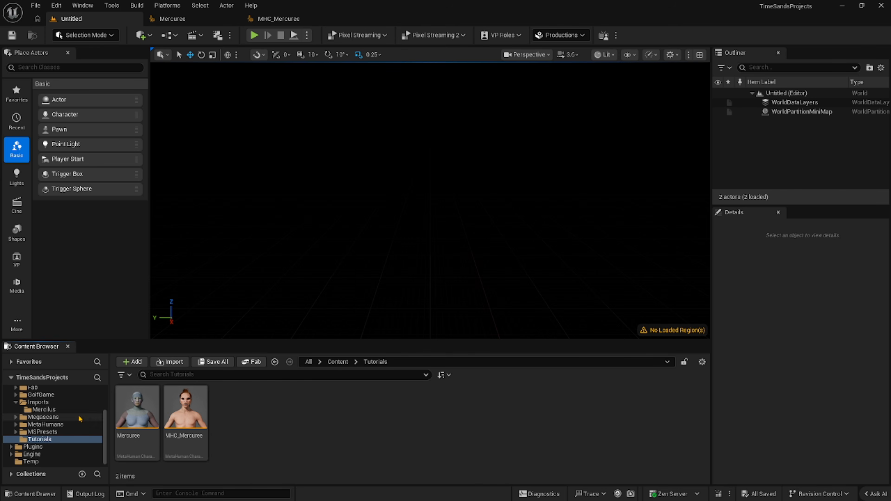
Select the Mercuree asset in the Tutorials folder and bring up its already open MetaHuman Character editor.
left_click(141, 416)
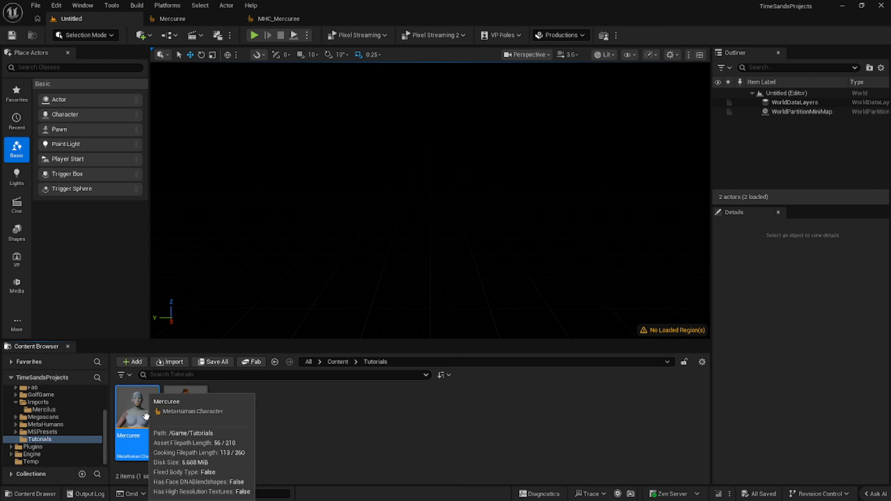
left_click(181, 19)
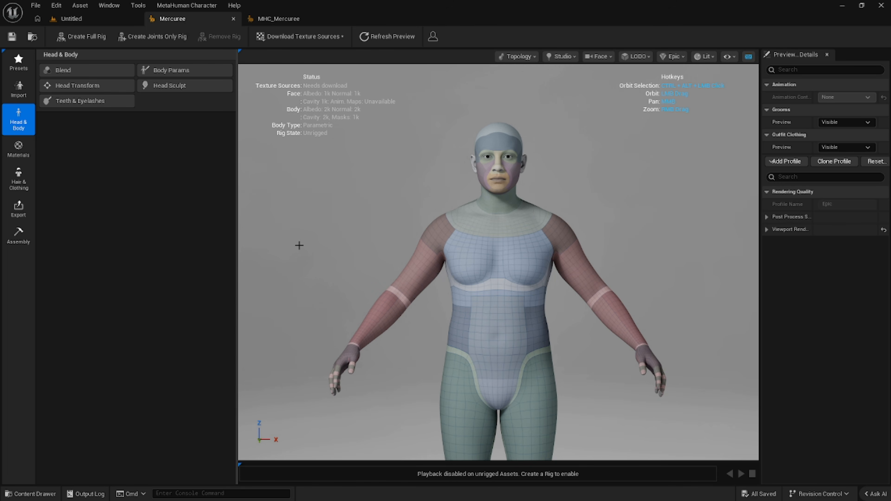
mouse_move(498, 266)
left_mouse_down()
mouse_move(624, 267)
mouse_move(504, 267)
left_mouse_up()
left_click_drag(316, 240, 300, 244)
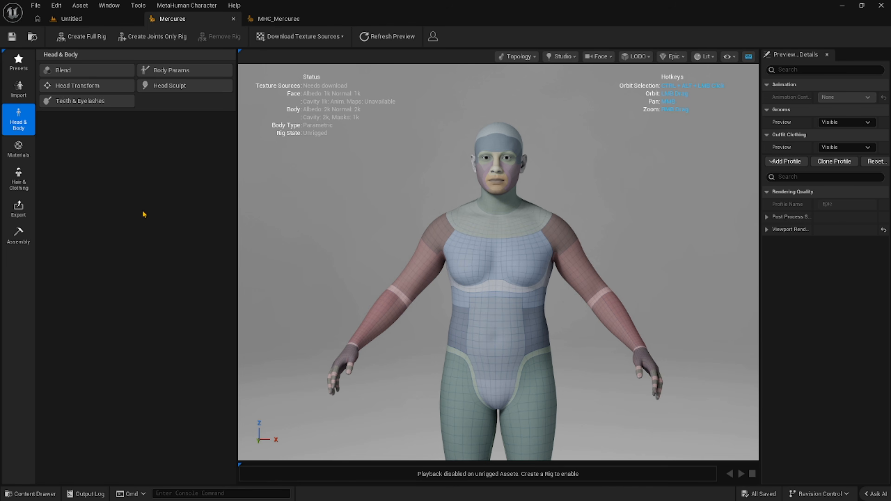
Open the From Custom Mesh import settings, compare the Head and Body mode, and choose Full Character.
left_click(10, 88)
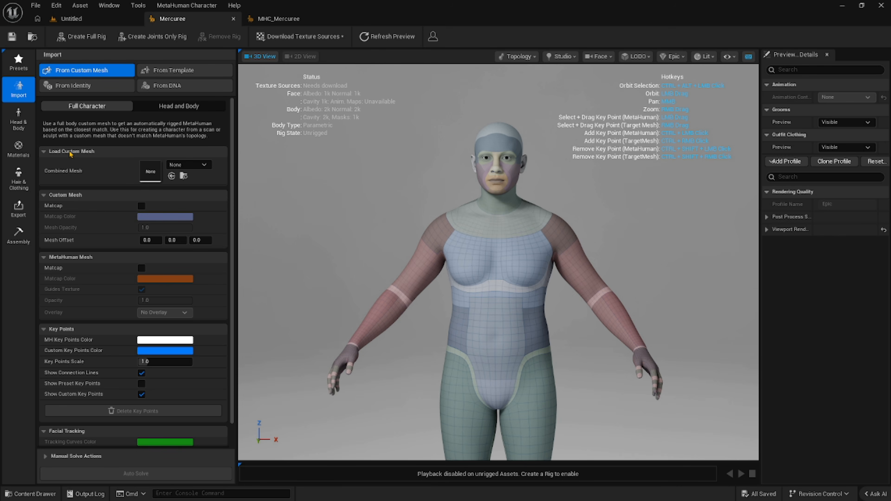
left_click(89, 106)
left_click(177, 106)
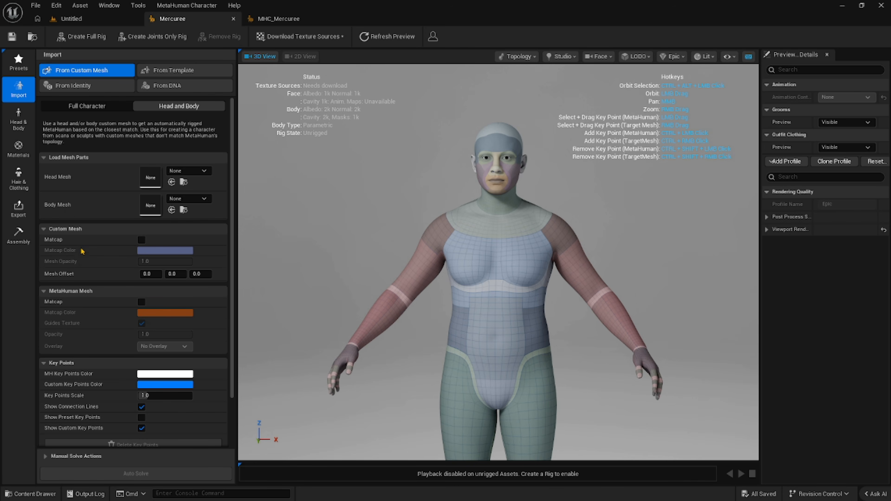
left_click(87, 106)
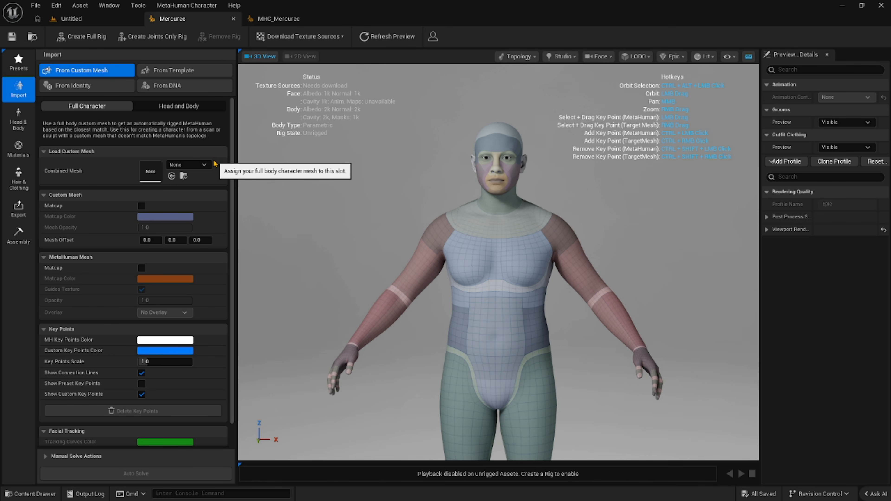
Search the assets for "merc" and assign the Mercilus skeletal mesh as the Combined Mesh.
left_click(207, 165)
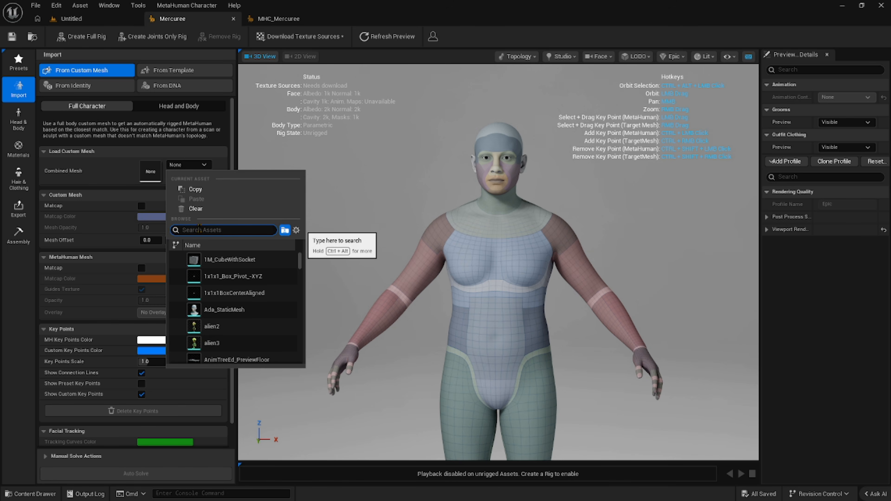
type("mer")
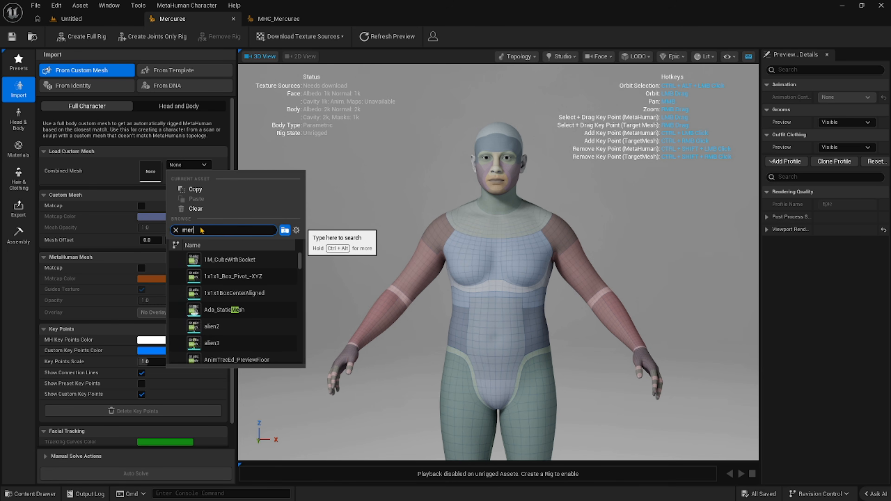
type("c")
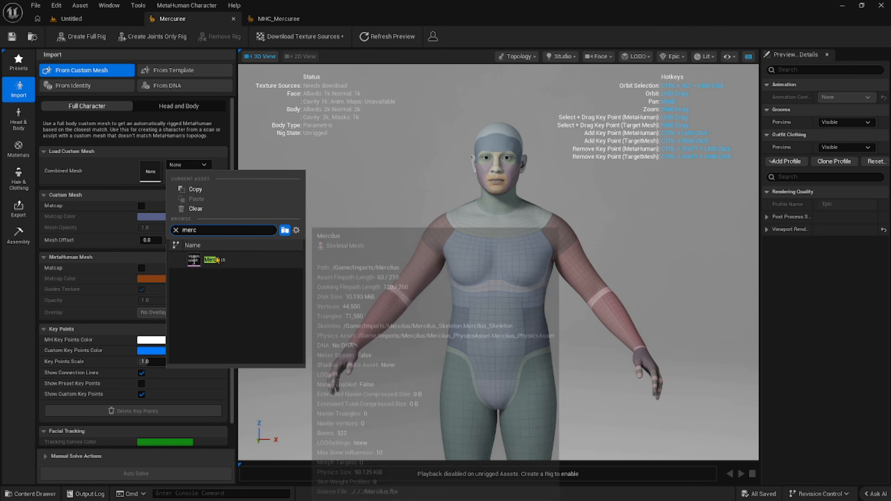
left_click(213, 259)
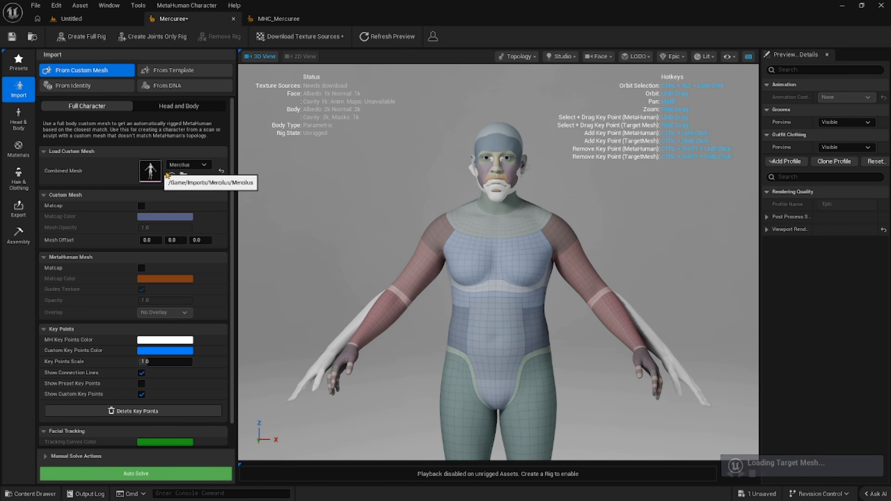
Inspect the imported mesh against the MetaHuman body and hide the viewport's status and hotkeys overlay.
scroll(348, 187, "down", 4)
middle_click_drag(349, 193, 353, 254)
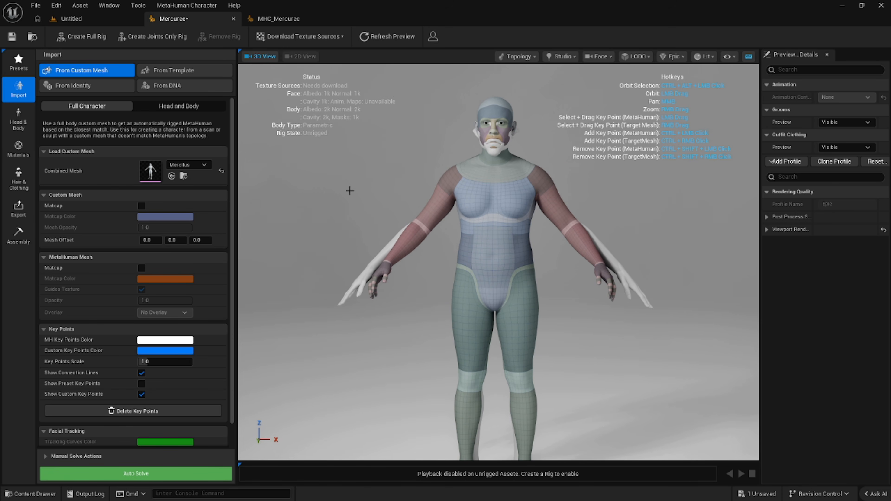
right_click_drag(386, 175, 383, 163)
mouse_move(386, 175)
left_mouse_down()
mouse_move(404, 175)
mouse_move(386, 175)
left_mouse_up()
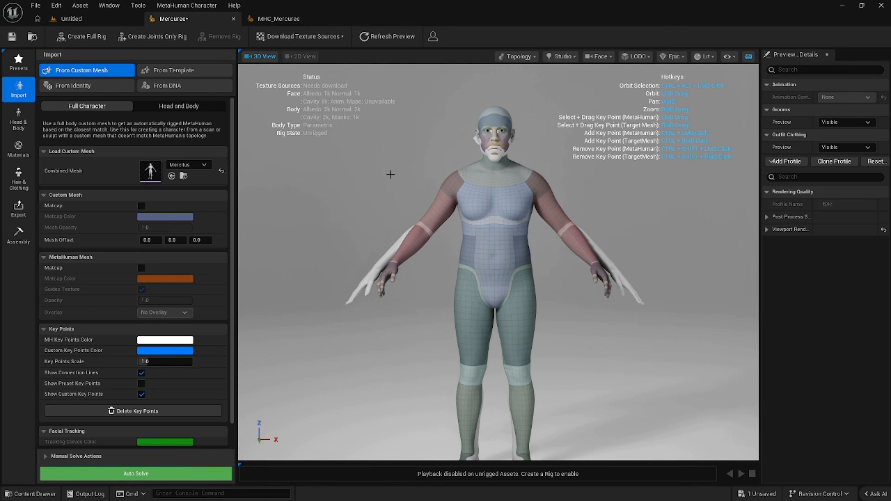
left_click(749, 57)
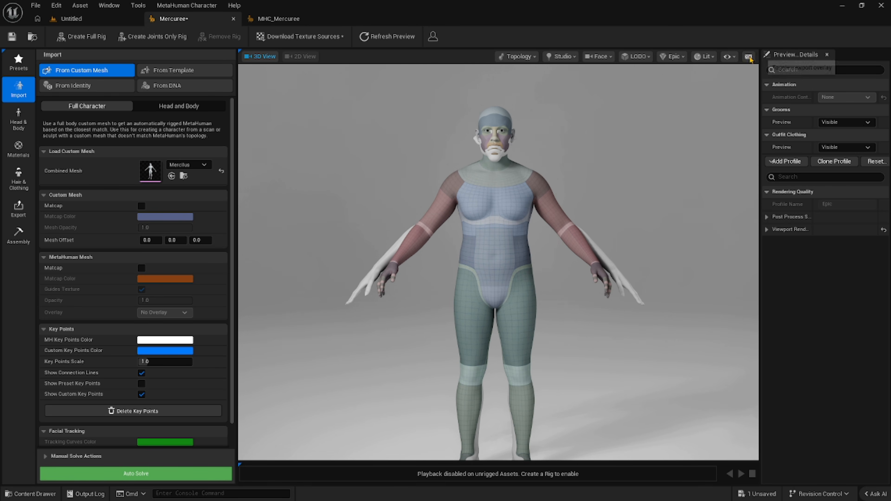
mouse_move(309, 175)
left_mouse_down()
mouse_move(298, 175)
mouse_move(460, 175)
mouse_move(279, 176)
mouse_move(300, 183)
left_mouse_up()
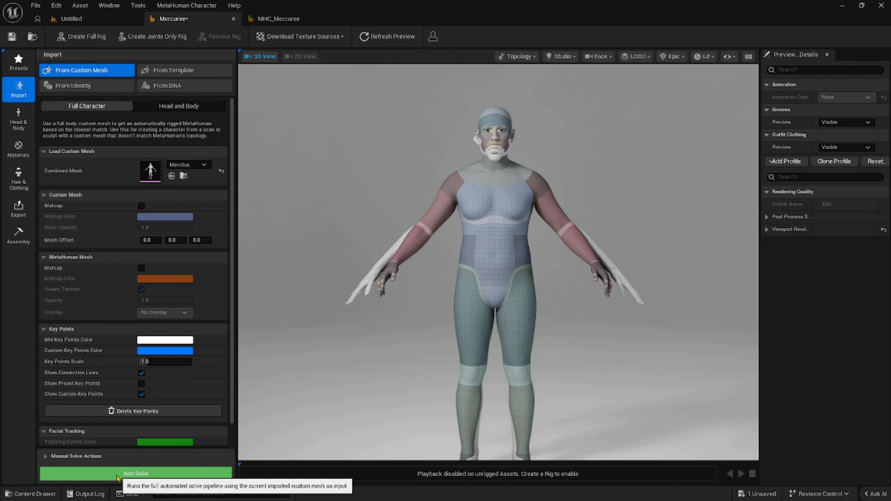
Run Auto Solve to fit the MetaHuman body and face to the Mercilus mesh.
scroll(273, 409, "down", 3)
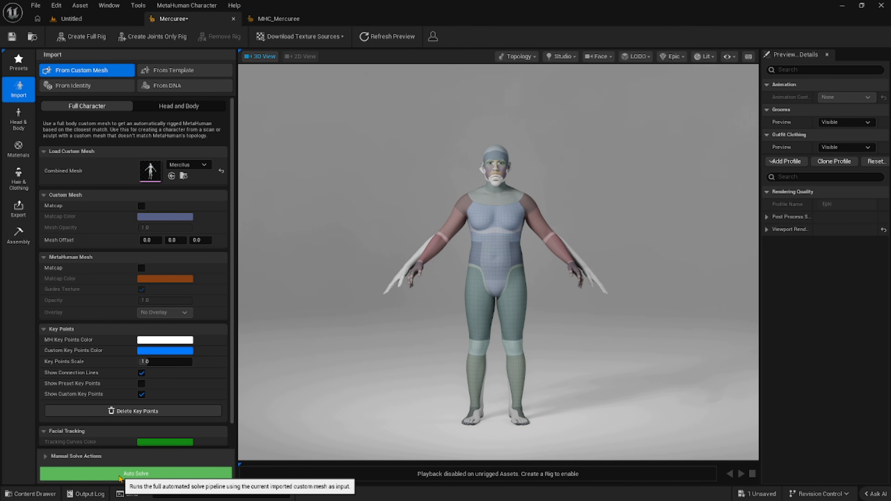
left_click(120, 476)
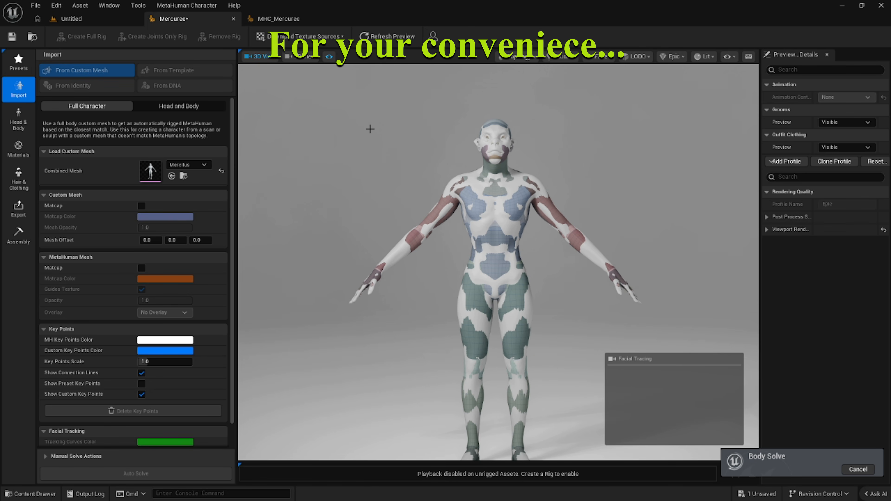
left_click_drag(370, 129, 363, 143)
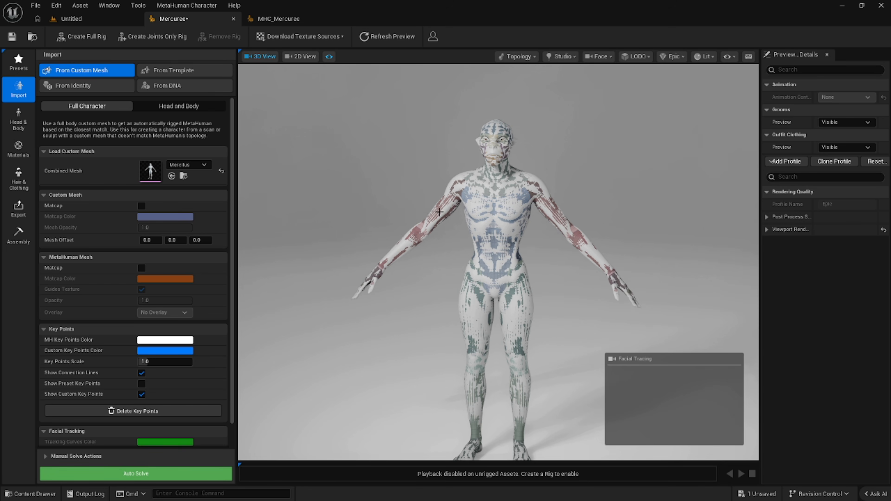
Reset the Combined Mesh slot to None and view the solved MetaHuman body up close.
left_click(221, 172)
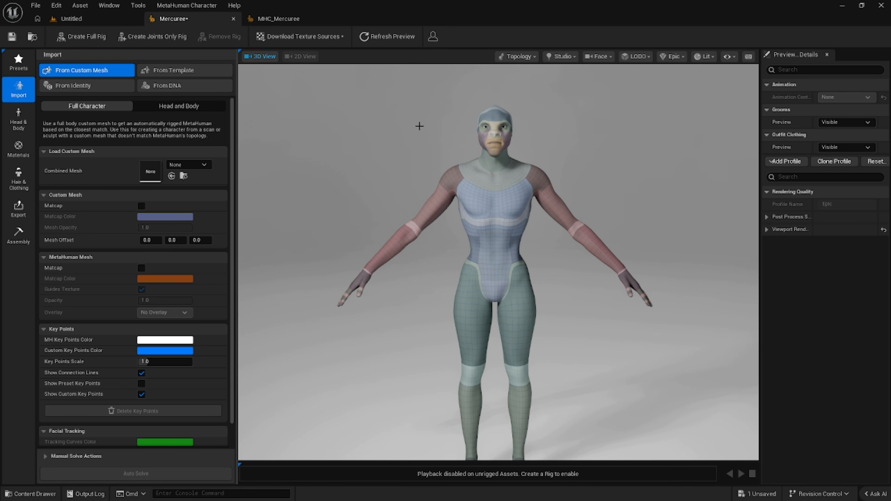
scroll(420, 126, "up", 3)
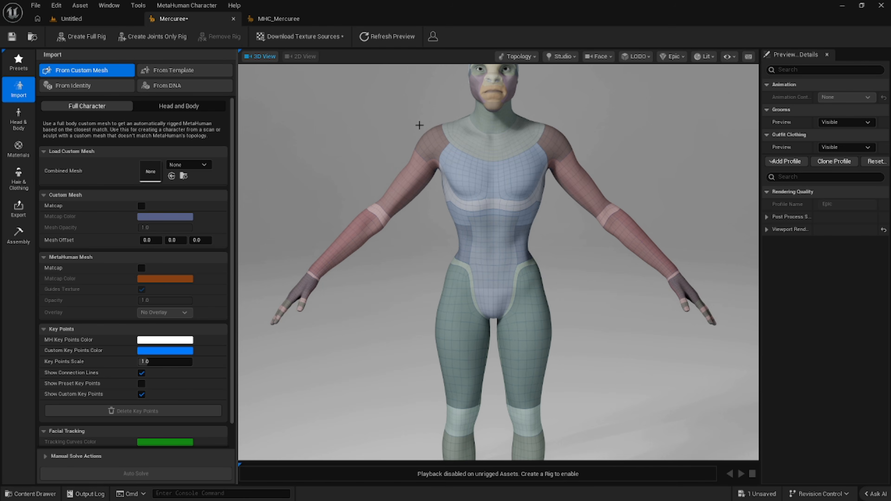
Examine the solved MetaHuman's head and upper body from the front and at an angle.
middle_click_drag(413, 128, 409, 226)
scroll(397, 173, "up", 5)
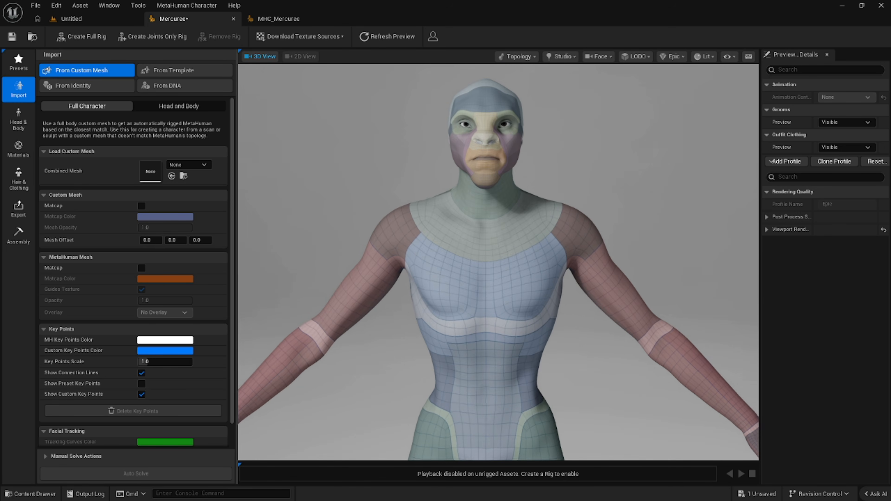
right_click_drag(390, 171, 384, 170, "alt")
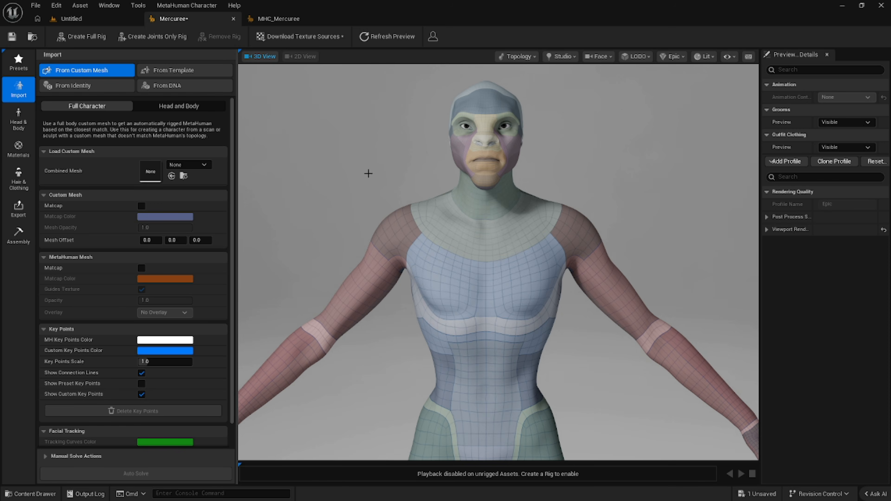
mouse_move(384, 171)
middle_mouse_down()
mouse_move(382, 101)
mouse_move(376, 249)
mouse_move(420, 211)
mouse_move(368, 165)
middle_mouse_up()
right_click_drag(370, 165, 383, 165, "alt")
middle_click_drag(382, 165, 361, 190)
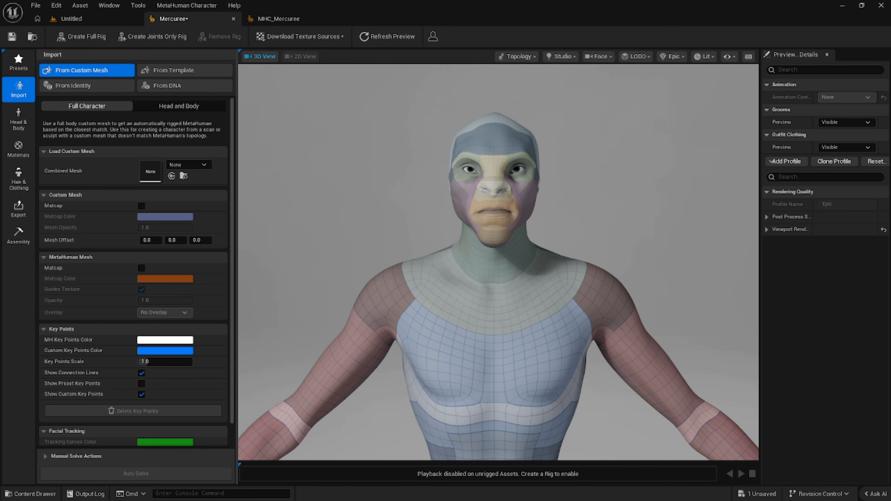
right_click_drag(379, 170, 365, 174, "alt")
left_click_drag(365, 174, 420, 178, "alt")
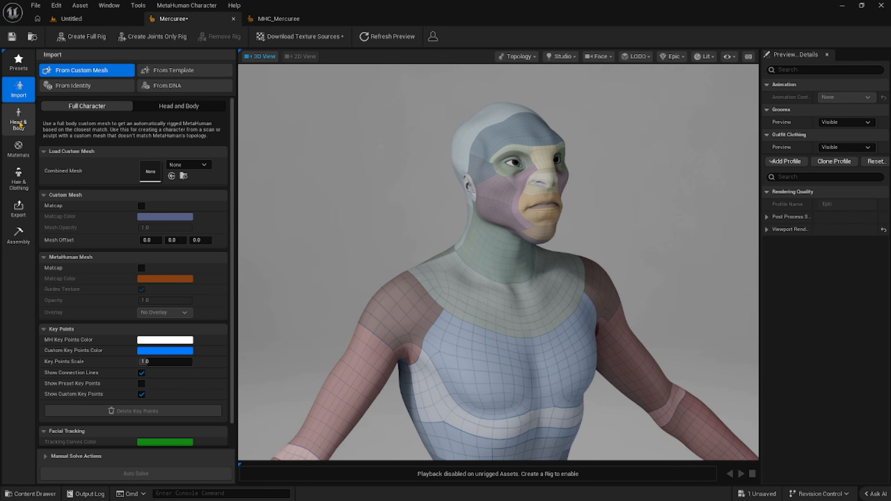
Sculpt the head by pulling the ears outward and adjusting their upper and lower ends with symmetric manipulation.
left_click(19, 122)
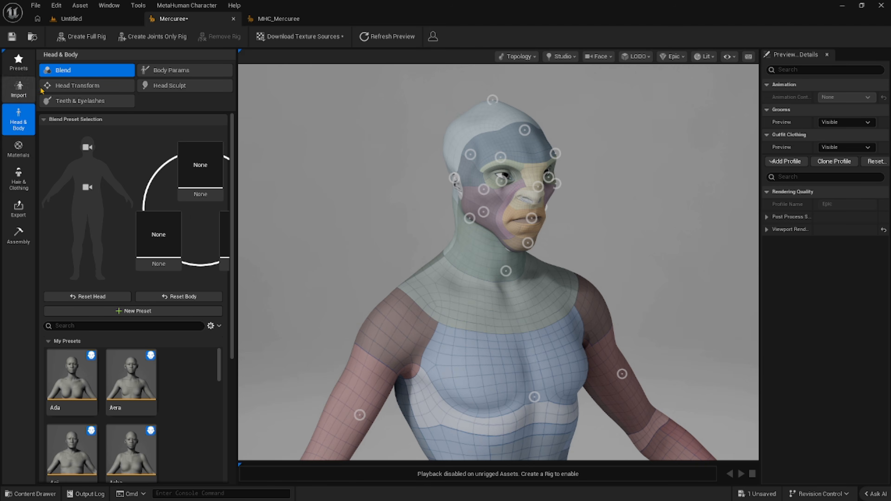
left_click(160, 85)
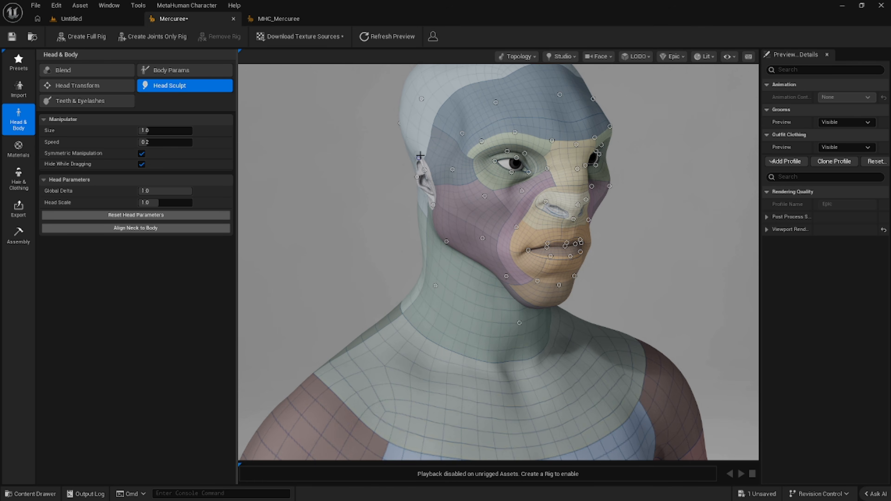
left_click_drag(417, 157, 400, 145)
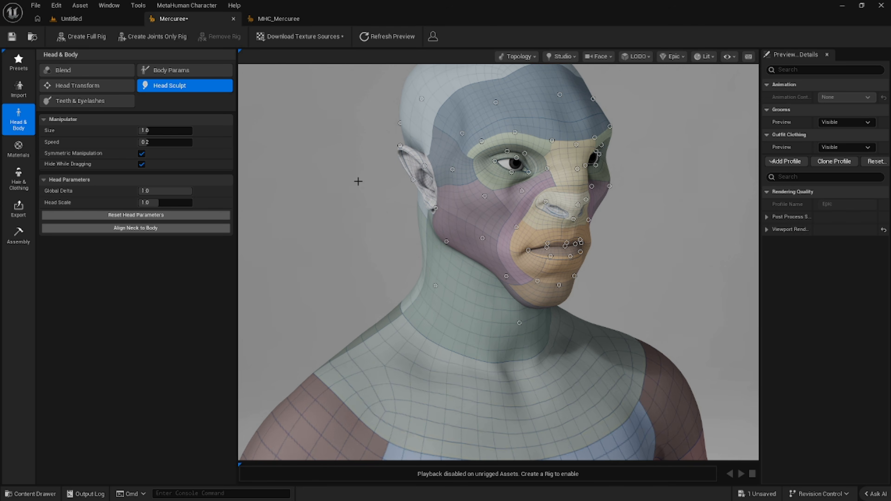
left_click_drag(414, 179, 401, 180)
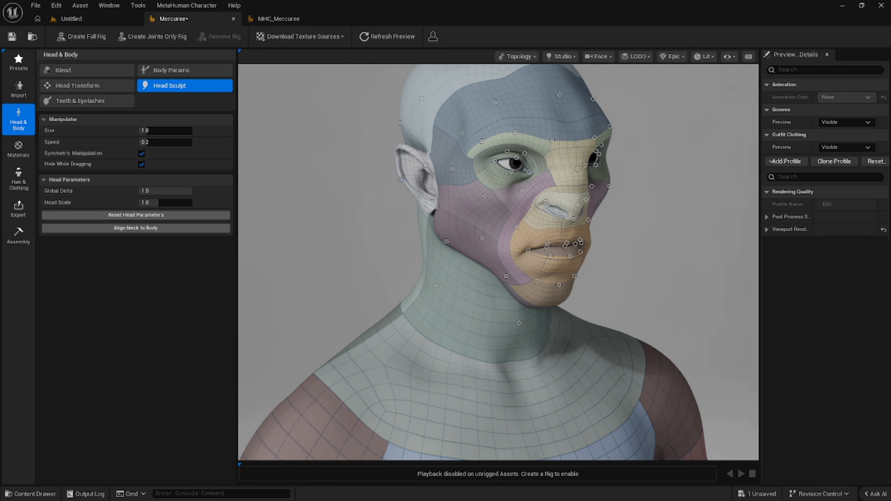
left_click_drag(437, 207, 436, 206)
left_click_drag(399, 144, 398, 142)
Refine the back and upper edge of the ear from the side and check both ears from the front.
left_click_drag(322, 193, 374, 192, "alt")
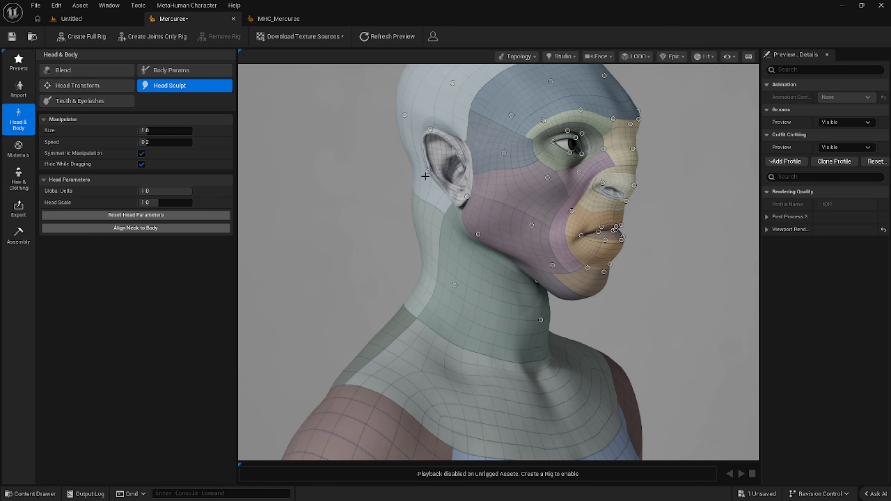
left_click_drag(428, 172, 431, 171)
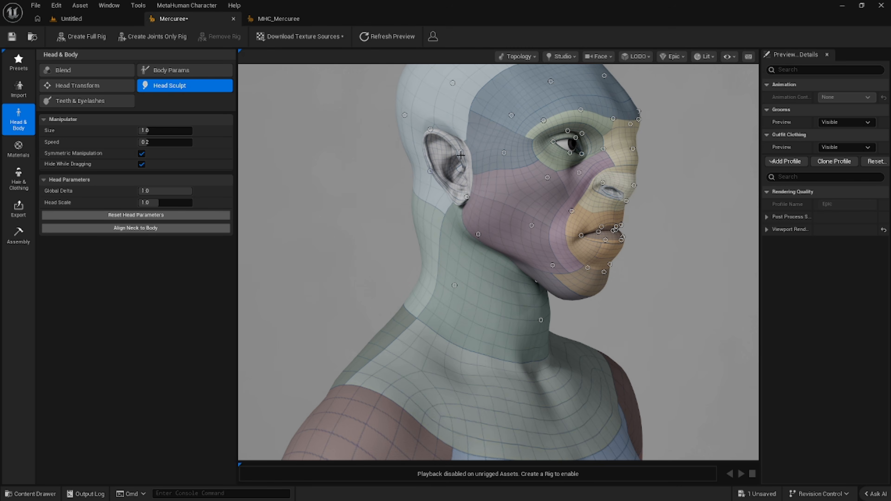
left_click_drag(429, 129, 427, 129)
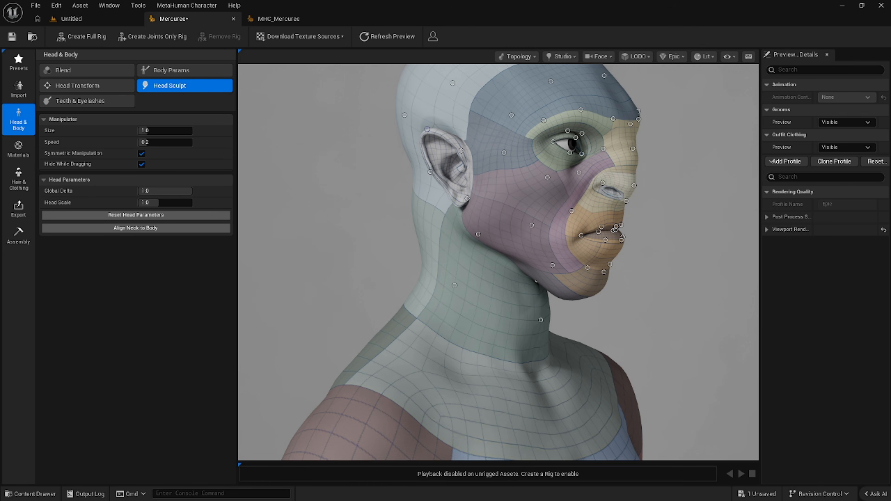
left_click_drag(346, 174, 265, 166, "alt")
left_click_drag(432, 156, 388, 175, "alt")
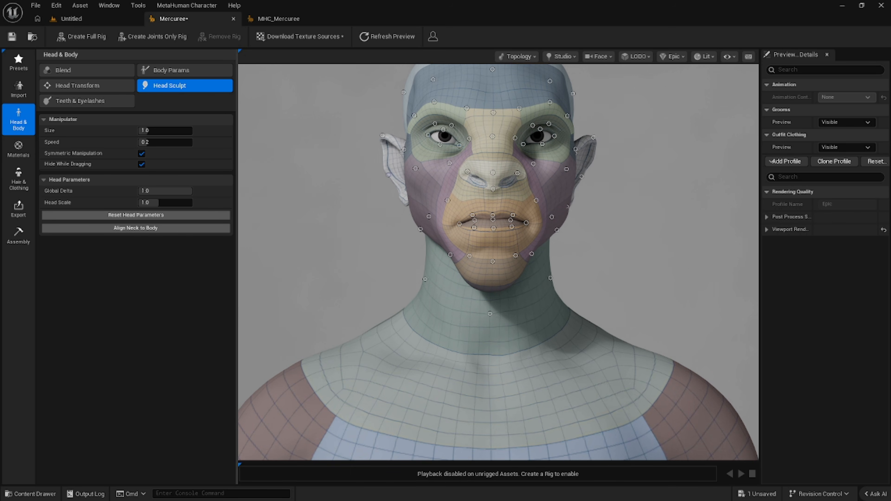
Push the nose bridge inward and adjust the nose in profile, and check the face from the front.
left_click_drag(365, 252, 281, 260, "alt")
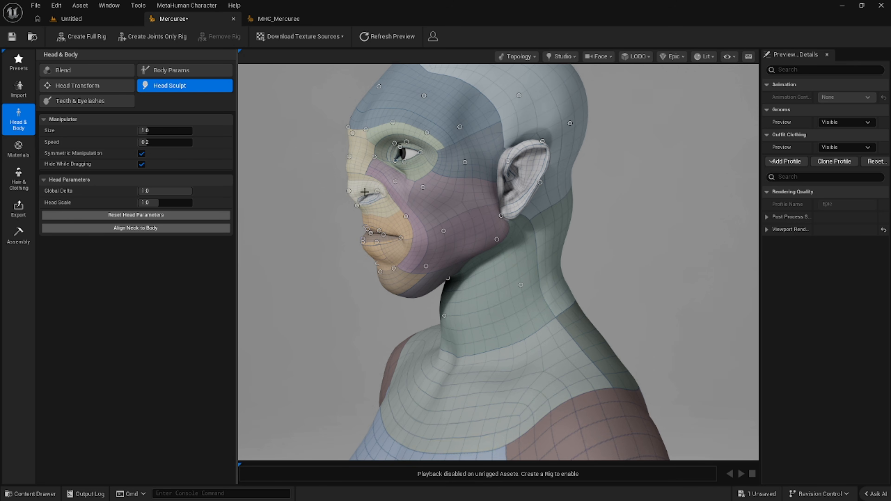
left_click_drag(350, 156, 355, 158)
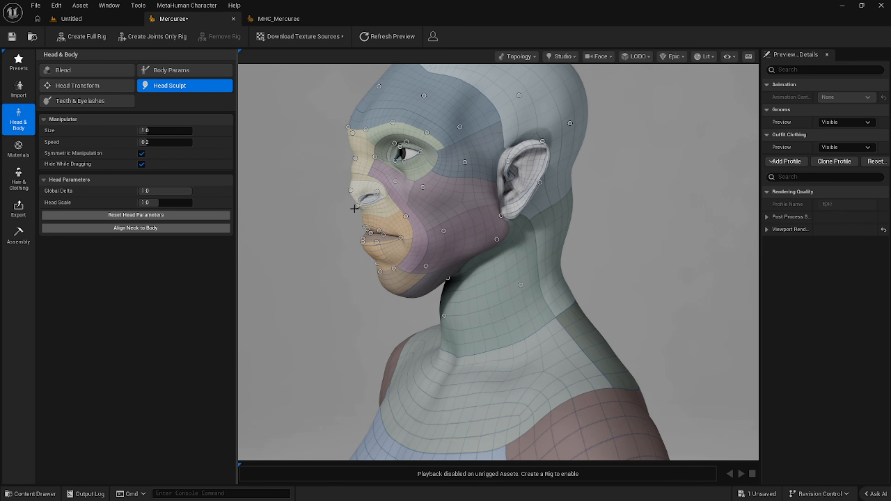
left_click_drag(350, 190, 350, 190)
left_click_drag(319, 233, 368, 237, "alt")
left_click_drag(444, 223, 440, 229)
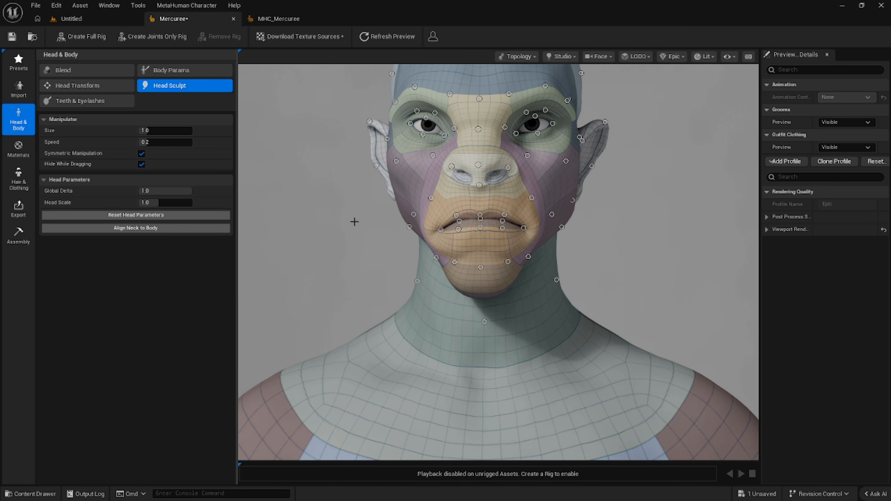
Slightly adjust the outer eye corner and the outer edge of the ear from the front.
left_click_drag(410, 123, 408, 123)
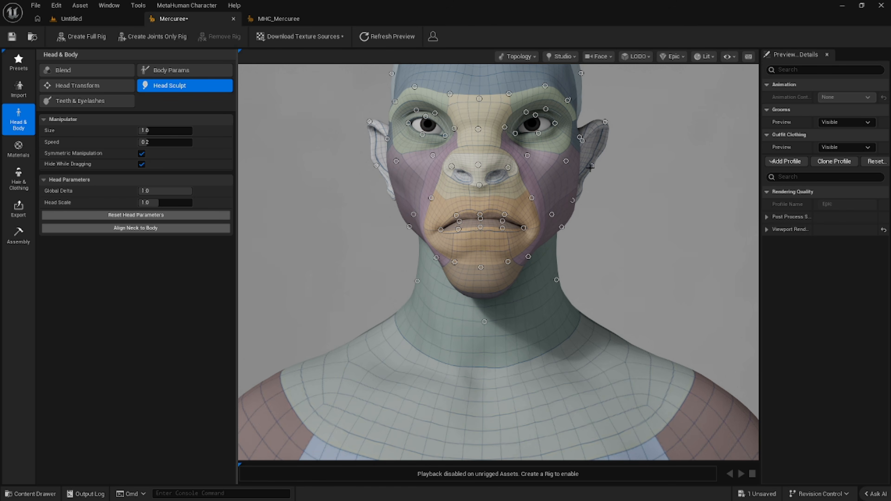
left_click_drag(591, 165, 589, 165)
mouse_move(635, 246)
left_mouse_down()
mouse_move(749, 246)
mouse_move(649, 246)
left_mouse_up()
left_click_drag(411, 202, 334, 202)
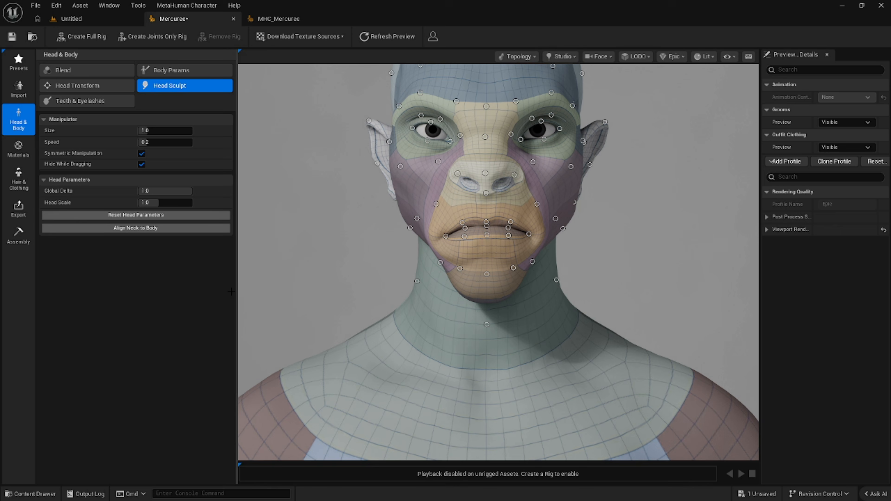
Set the skin tone to its lightest value, U 0.0 and V 0.0, in the skin materials.
left_click(10, 157)
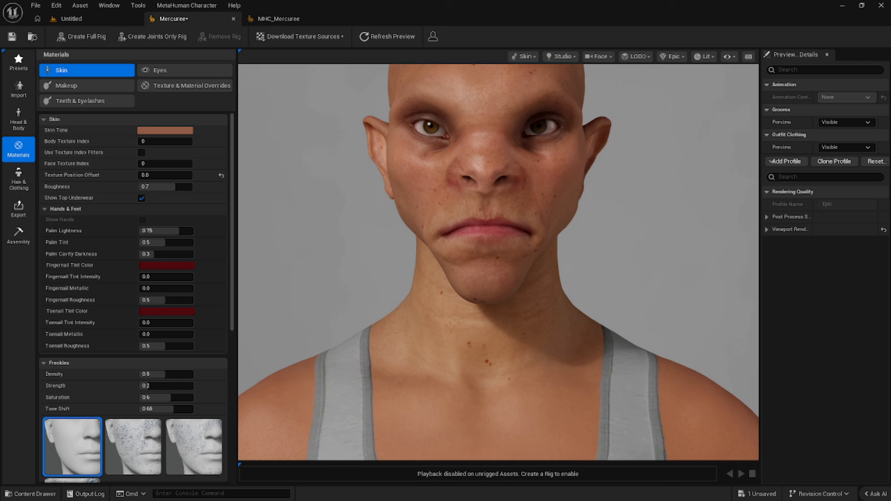
mouse_move(307, 187)
left_mouse_down()
mouse_move(430, 187)
mouse_move(204, 187)
mouse_move(325, 187)
mouse_move(299, 188)
left_mouse_up()
middle_click_drag(304, 189, 317, 307)
left_click_drag(322, 230, 321, 222)
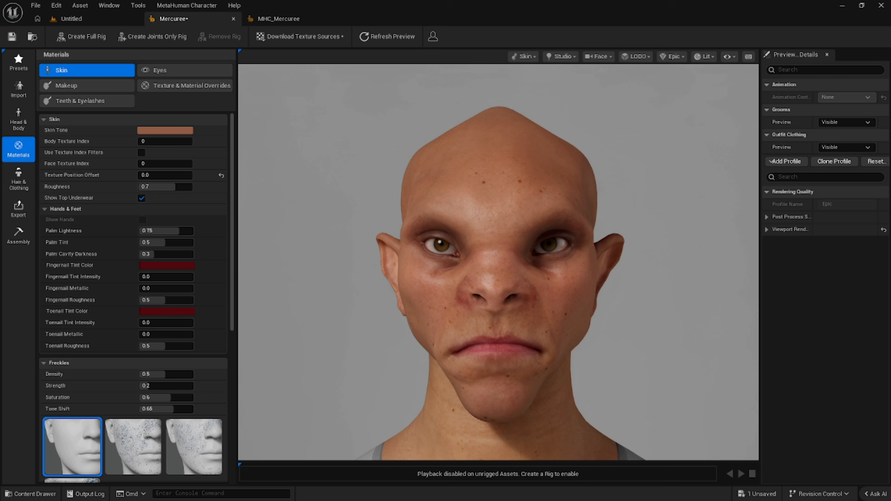
right_click_drag(335, 317, 338, 316)
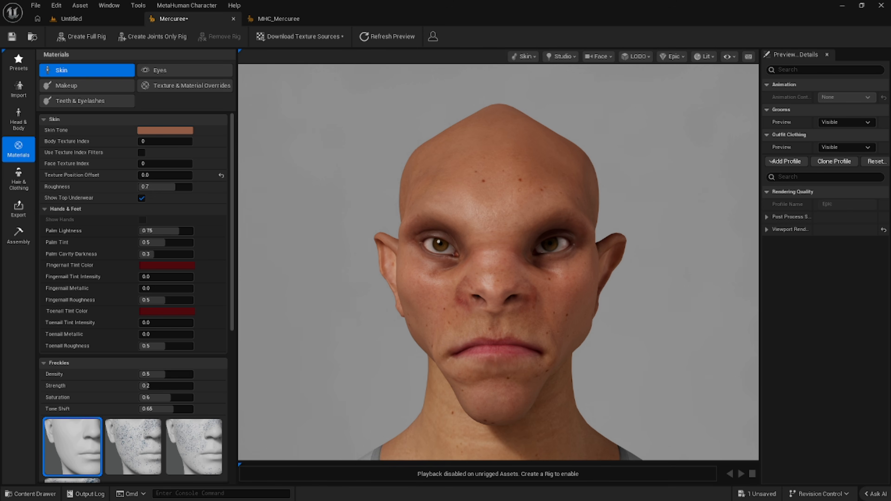
left_click(149, 132)
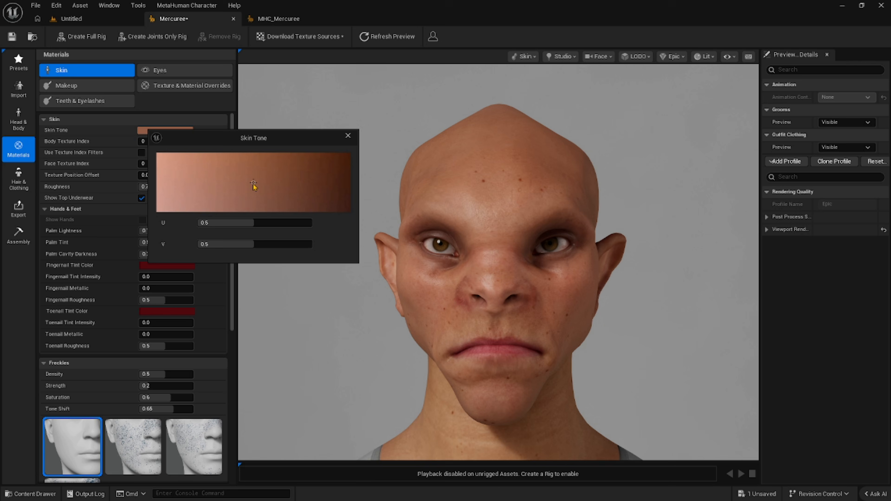
mouse_move(252, 183)
left_mouse_down()
mouse_move(157, 182)
mouse_move(157, 154)
left_mouse_up()
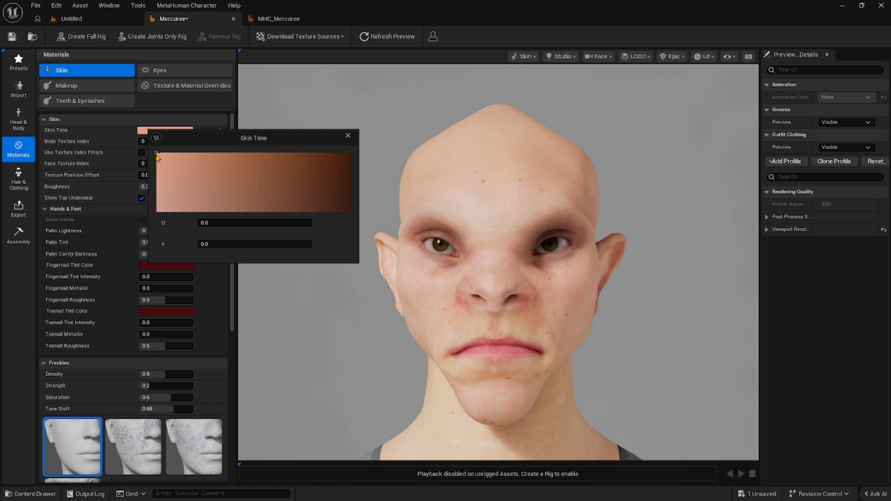
left_click(347, 136)
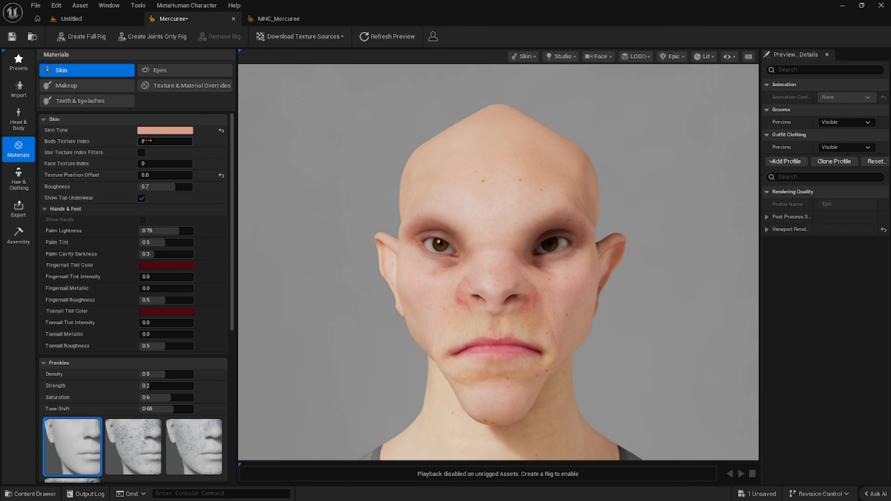
Set the skin's Body Texture Index to 6 with the upper body in view.
left_click_drag(165, 141, 154, 142)
right_click_drag(364, 176, 298, 176, "alt")
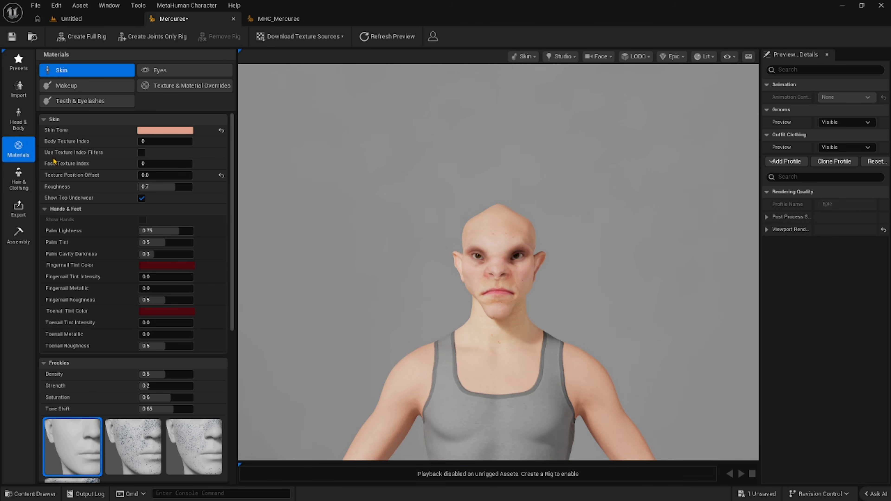
left_click(154, 141)
left_click_drag(155, 141, 175, 141)
left_click_drag(178, 141, 155, 156)
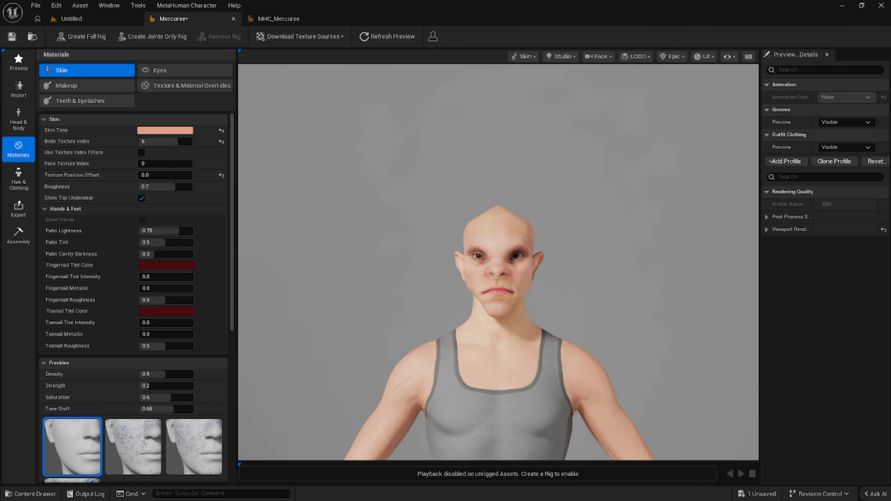
Try a Face Texture Index of 109 on the character's skin.
middle_click_drag(324, 303, 321, 223)
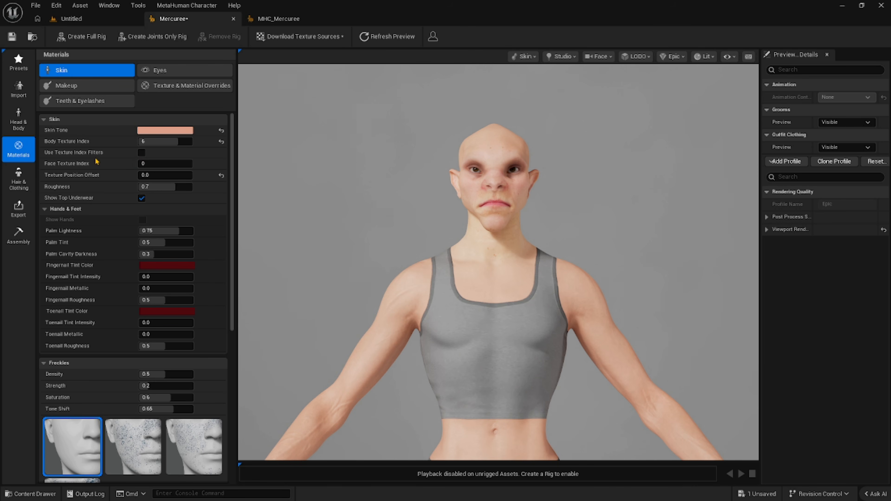
left_click(163, 164)
type("60")
key("Return")
left_click_drag(158, 164, 176, 164)
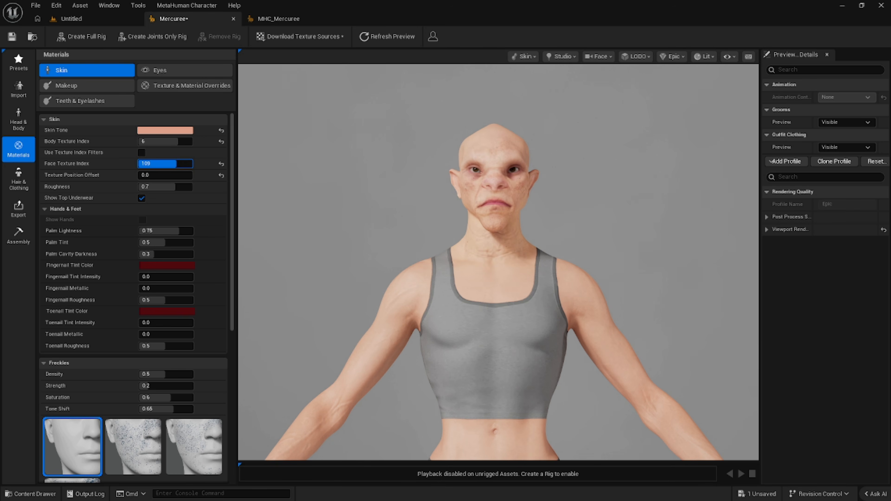
Look up the face texture used by the MHC_Mercuree character and set Mercuree's Face Texture Index to 70.
left_click(267, 20)
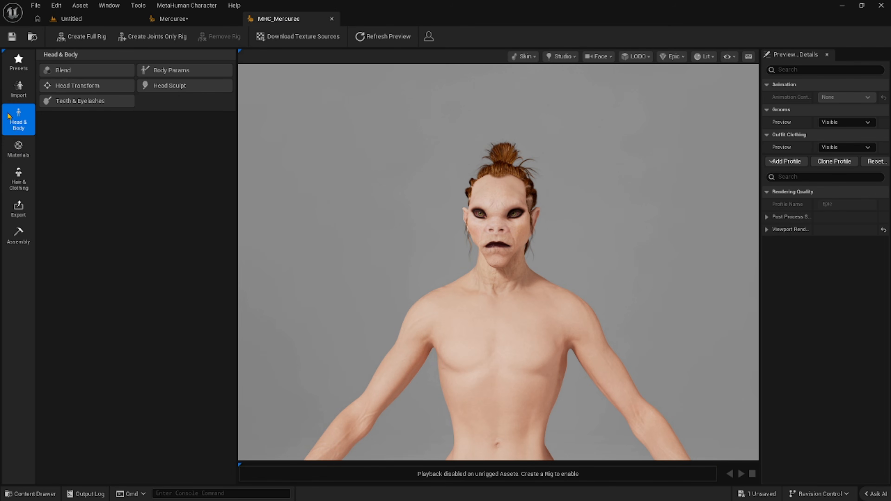
left_click(19, 150)
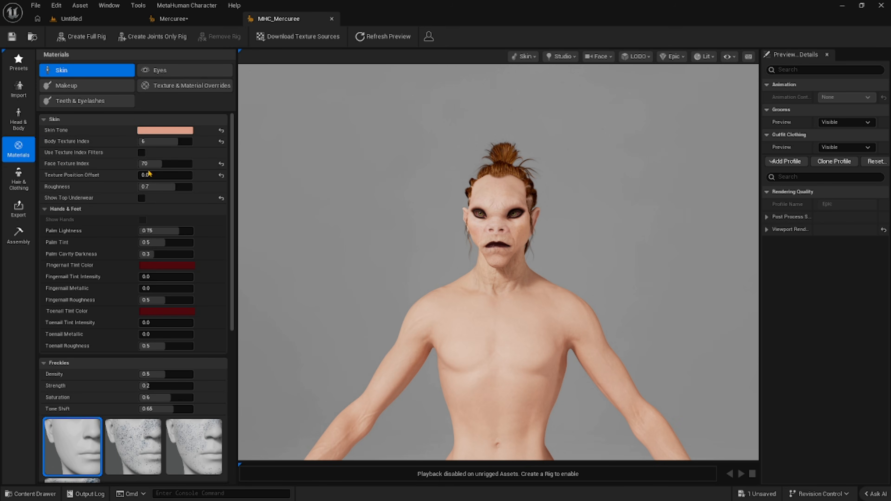
left_click(174, 19)
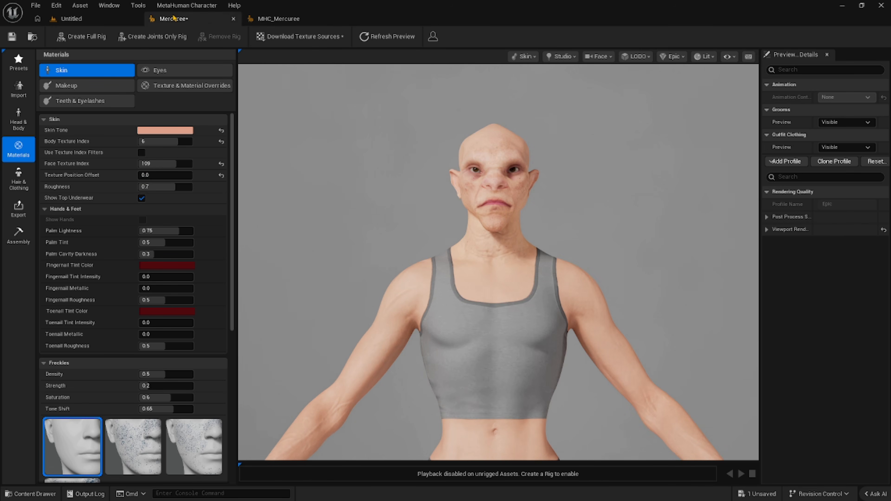
left_click(156, 164)
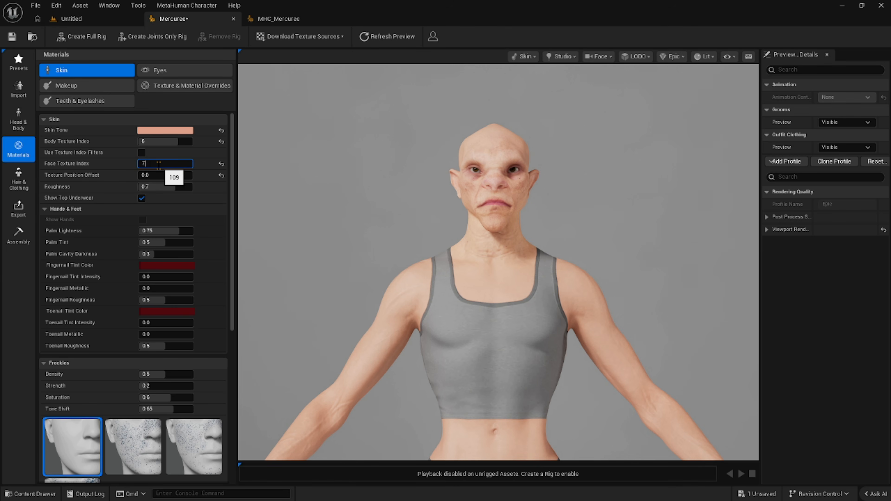
key("Return")
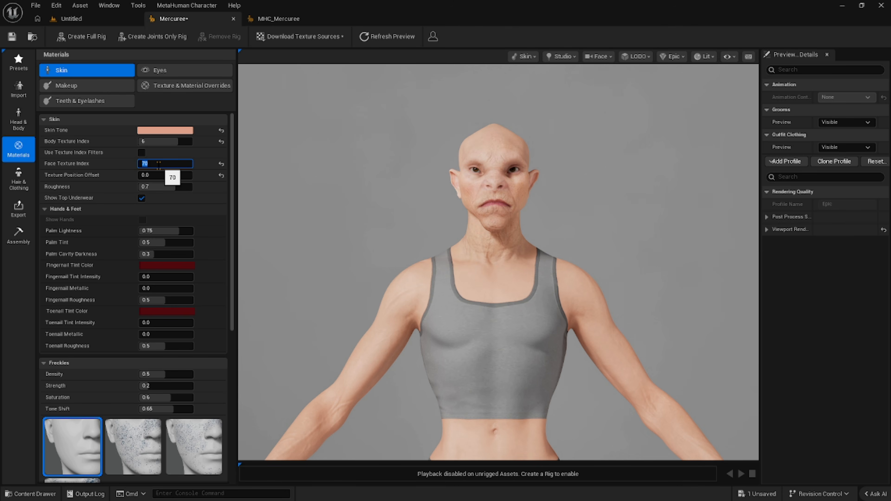
right_click_drag(292, 184, 342, 184)
middle_click_drag(307, 176, 312, 110)
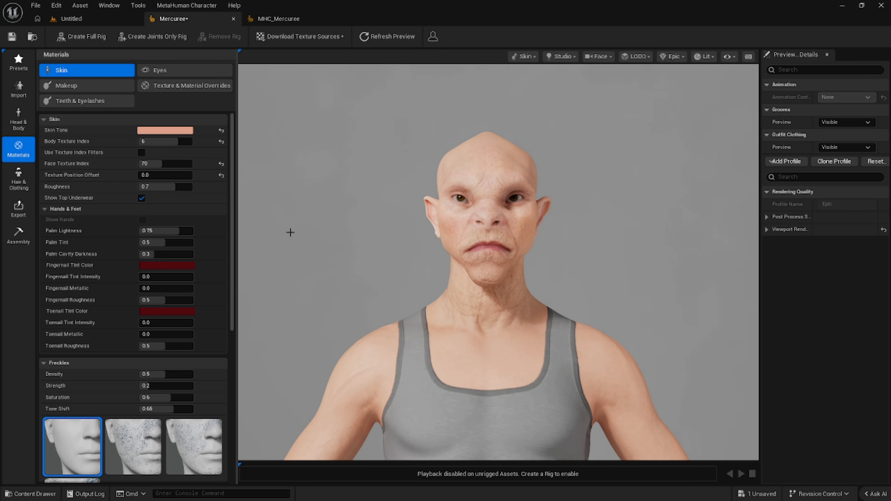
Add the My Advanced Groom asset from the project content to the hair presets and apply it to the Mercuree character.
left_click(16, 178)
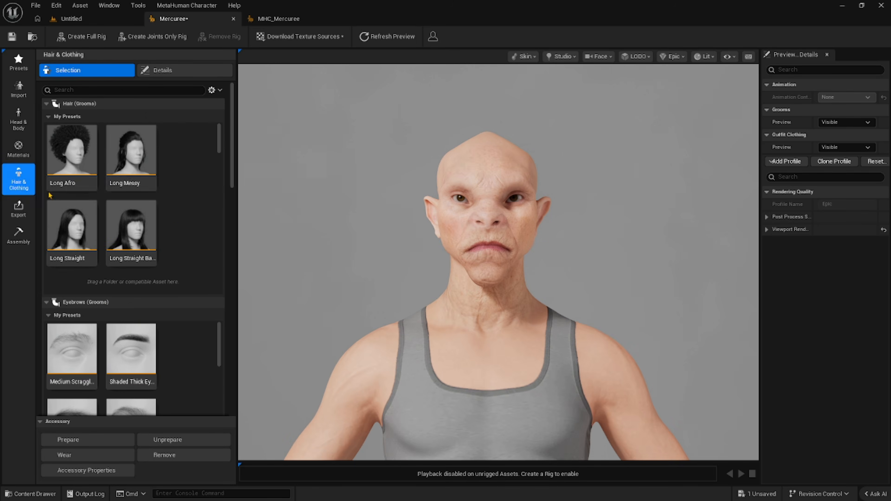
left_click_drag(219, 148, 213, 281)
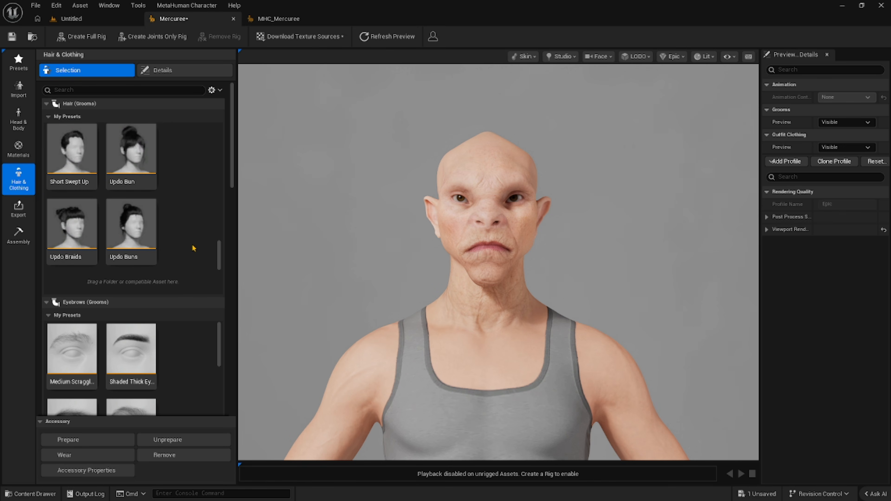
mouse_move(220, 259)
left_mouse_down()
mouse_move(217, 139)
mouse_move(202, 230)
left_mouse_up()
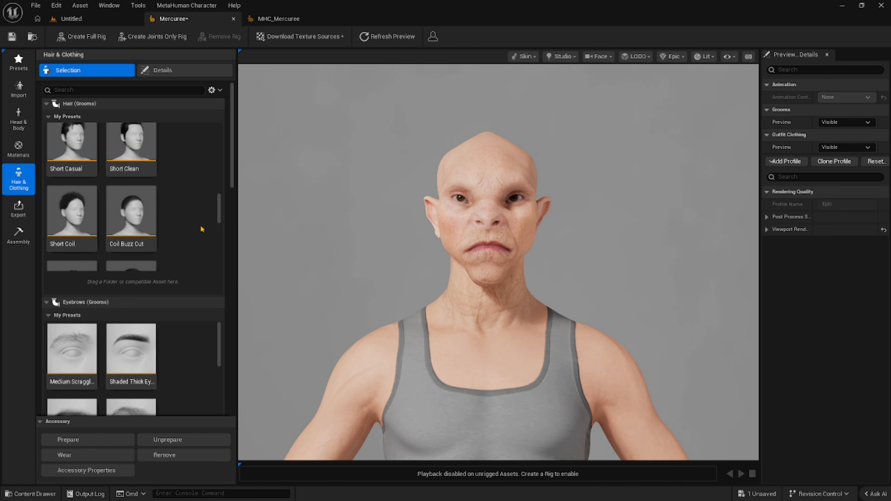
left_click(30, 494)
left_click_drag(337, 384, 216, 141)
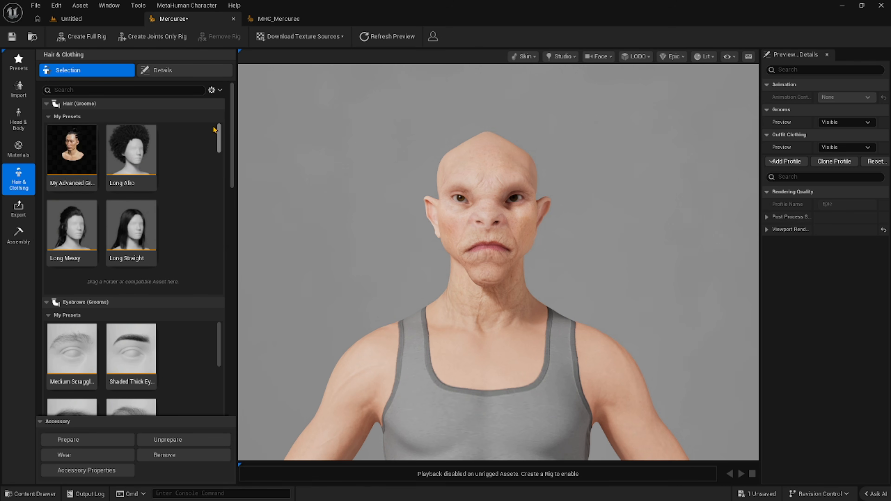
left_click(71, 151)
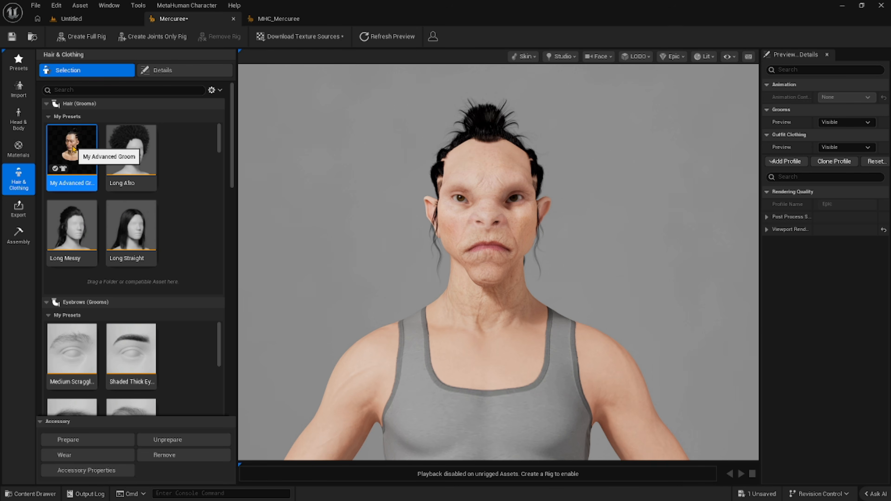
left_click_drag(456, 267, 325, 187)
scroll(333, 188, "up", 5)
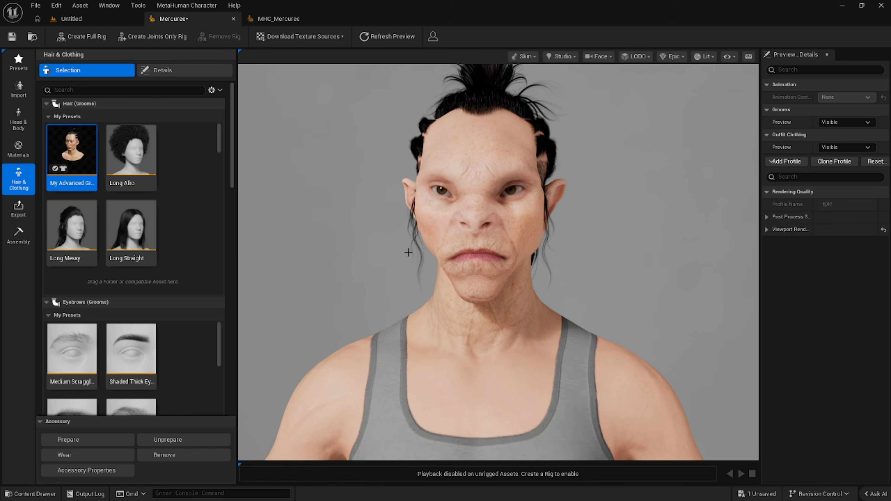
left_click_drag(396, 253, 420, 245)
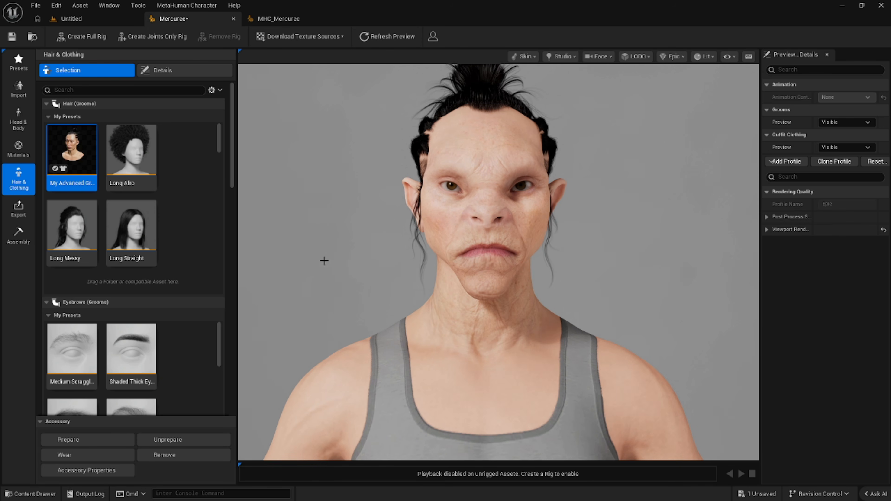
Apply the heavy black smoky eye makeup preset that surrounds the whole eye.
left_click(17, 149)
left_click(72, 86)
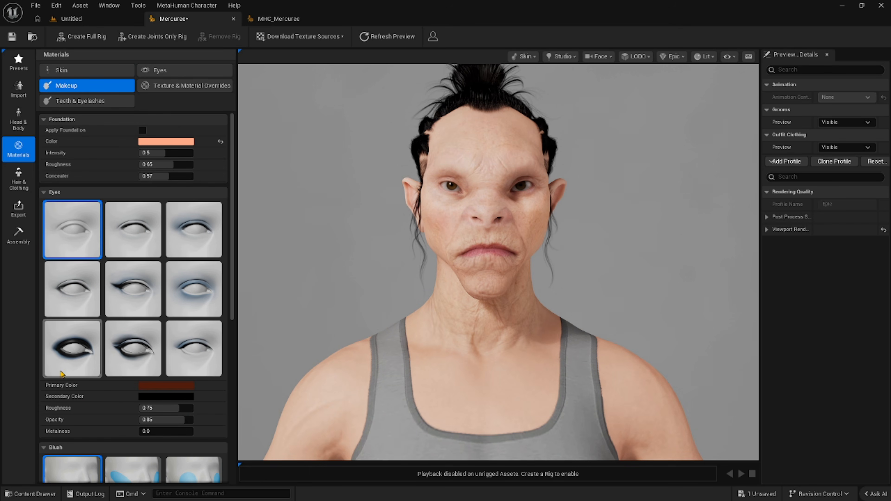
left_click(65, 355)
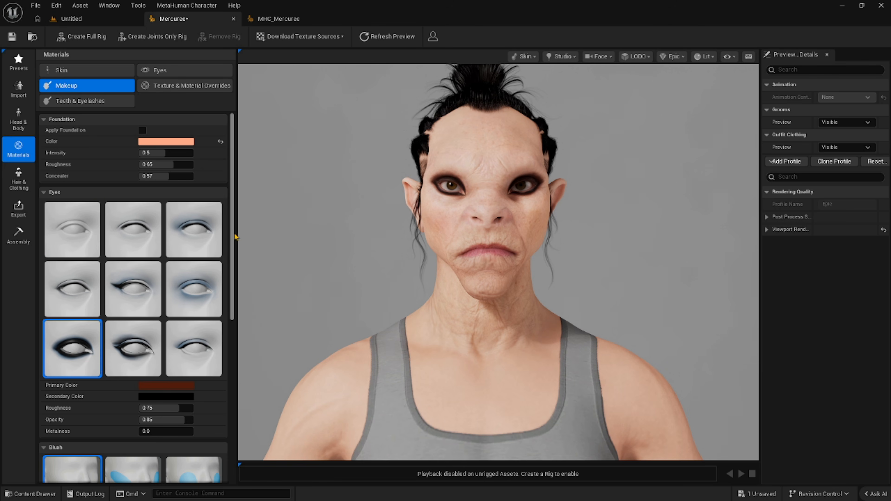
Apply the Cupid lip makeup and darken its color to hex 3D0706FF.
left_click_drag(233, 239, 232, 410)
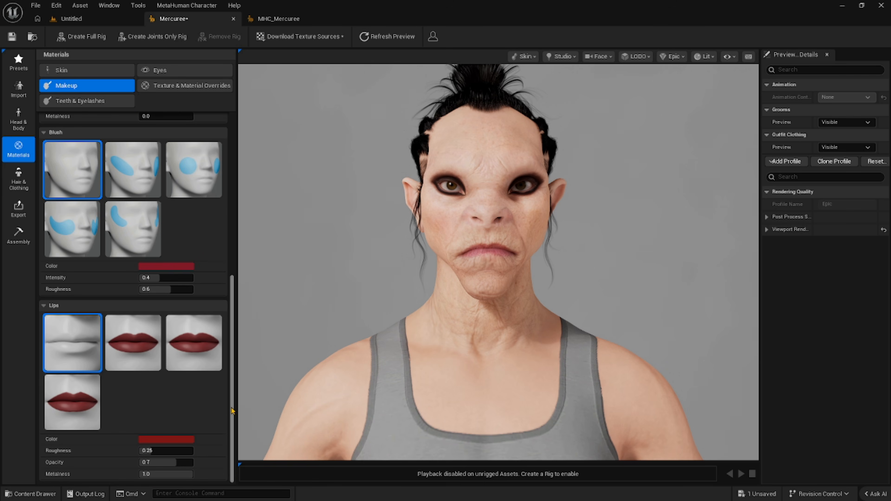
left_click(58, 409)
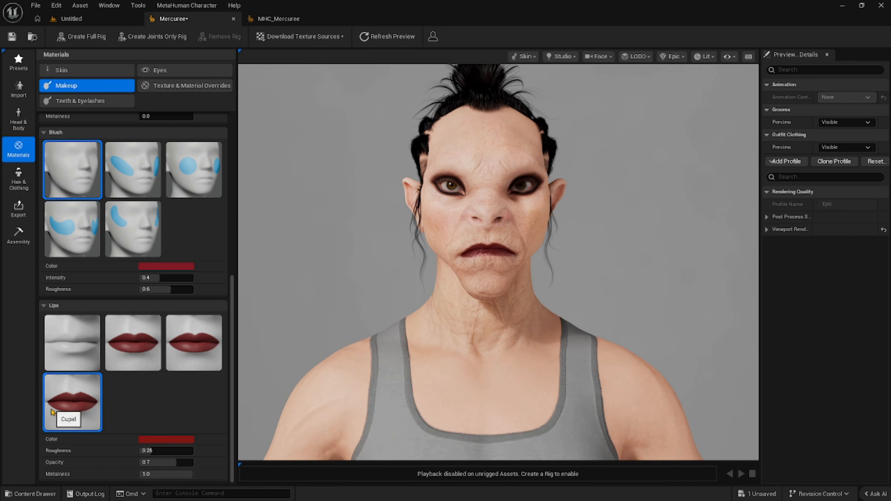
left_click(160, 440)
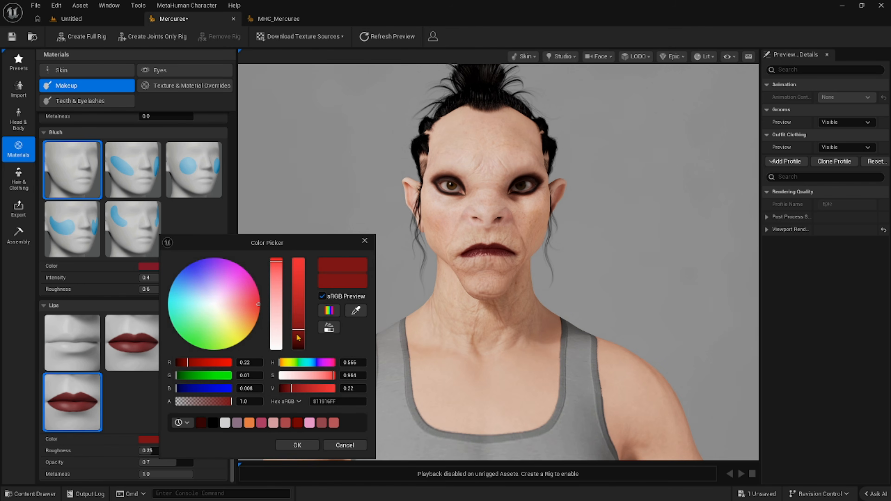
left_click_drag(296, 336, 298, 345)
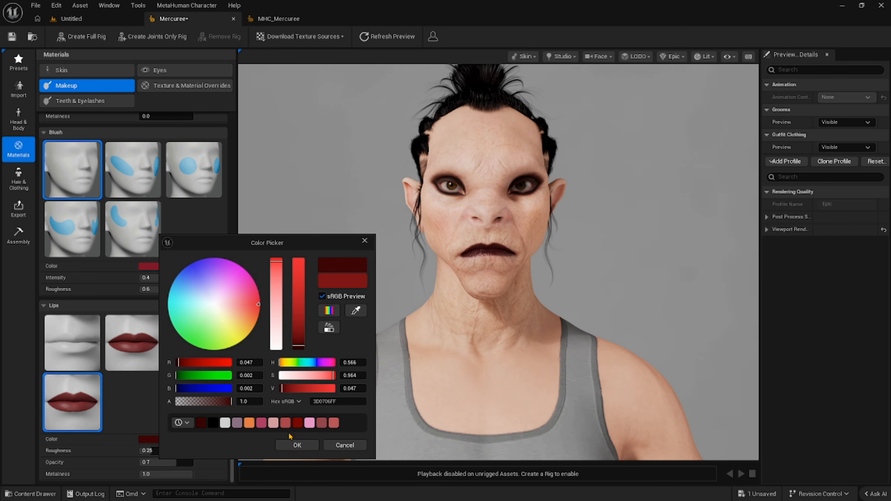
left_click(289, 443)
mouse_move(325, 259)
right_mouse_down("alt")
mouse_move(284, 261)
mouse_move(312, 261)
right_mouse_up("alt")
mouse_move(323, 250)
left_mouse_down("alt")
mouse_move(440, 252)
mouse_move(334, 251)
left_mouse_up("alt")
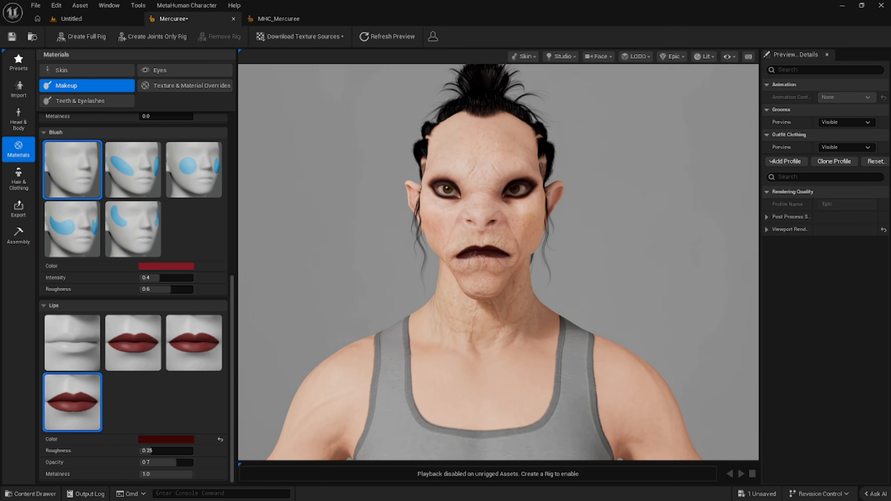
scroll(314, 262, "up", 2)
scroll(322, 261, "down", 3)
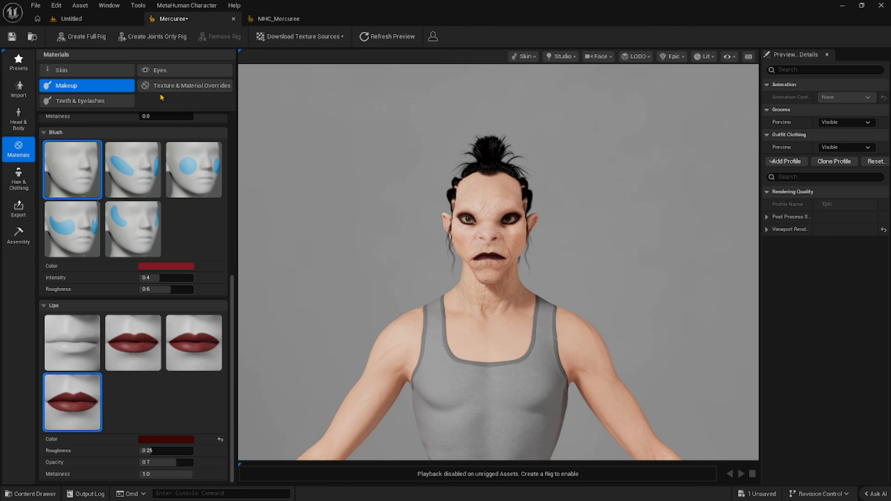
Turn off Show Top Underwear to inspect the bare upper body's skin, and turn it back on.
left_click(93, 72)
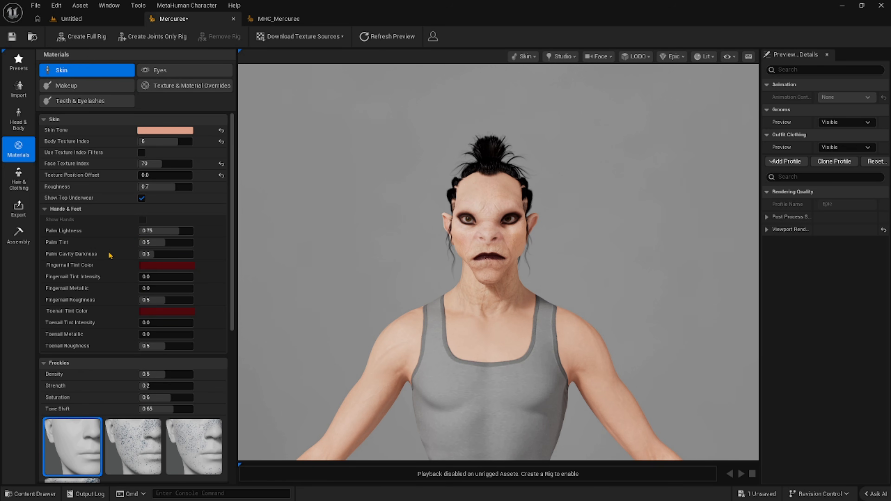
left_click(141, 199)
right_click_drag(322, 244, 357, 244)
scroll(498, 262, "down", 4)
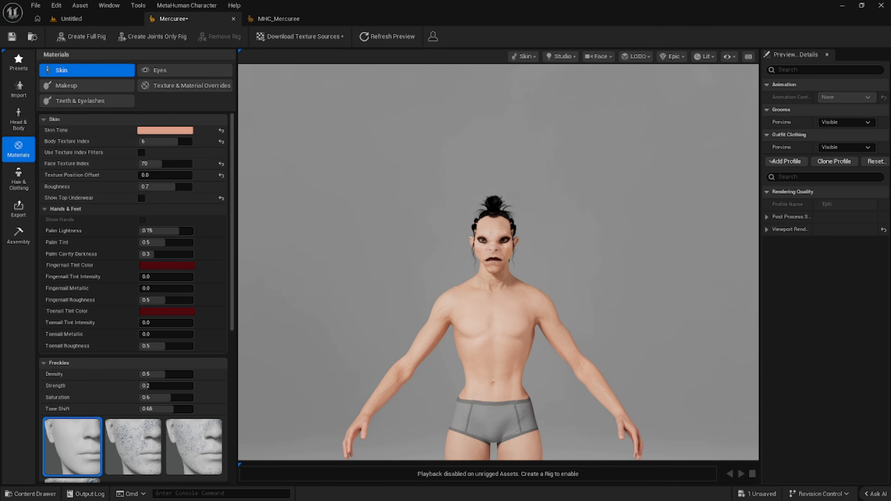
scroll(498, 262, "up", 4)
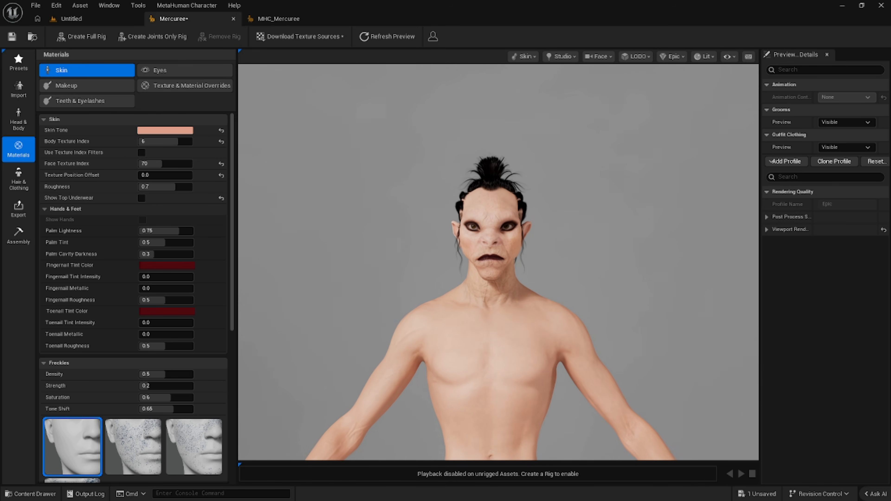
scroll(498, 263, "up", 2)
scroll(498, 262, "down", 3)
scroll(498, 262, "up", 2)
scroll(498, 262, "down", 2)
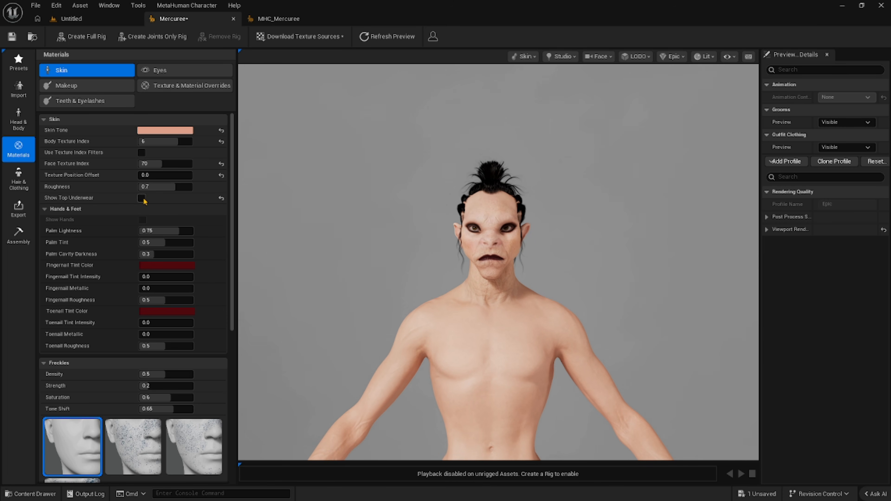
left_click(141, 198)
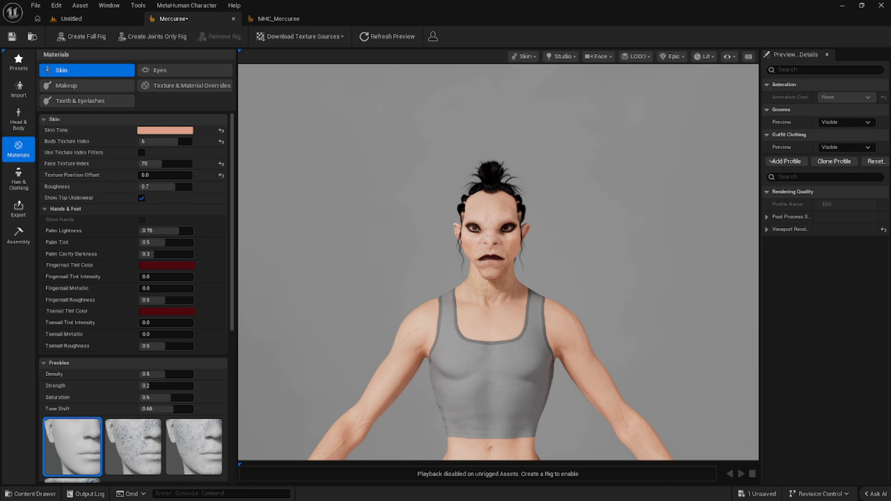
scroll(280, 201, "up", 3)
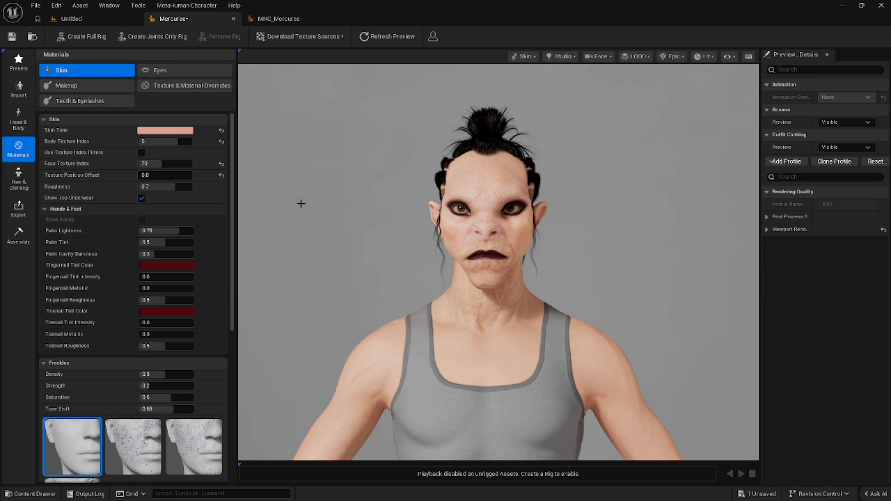
Check the hair on the MHC_Mercuree reference and set Mercuree's hair color to Melanin 0.48 and Redness 1.0.
left_click(280, 18)
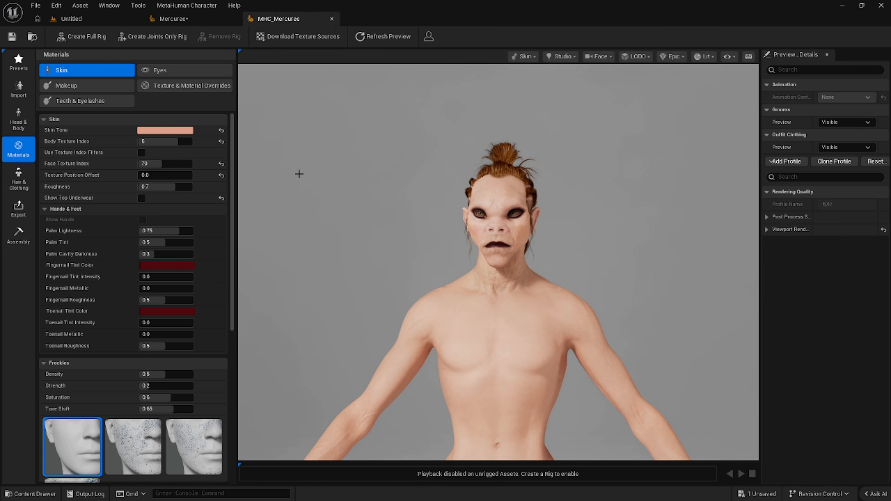
left_click(181, 18)
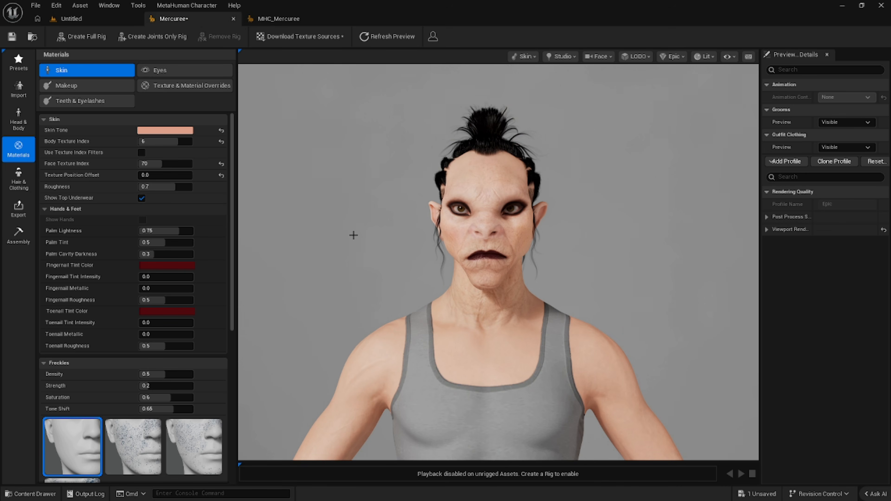
left_click(14, 186)
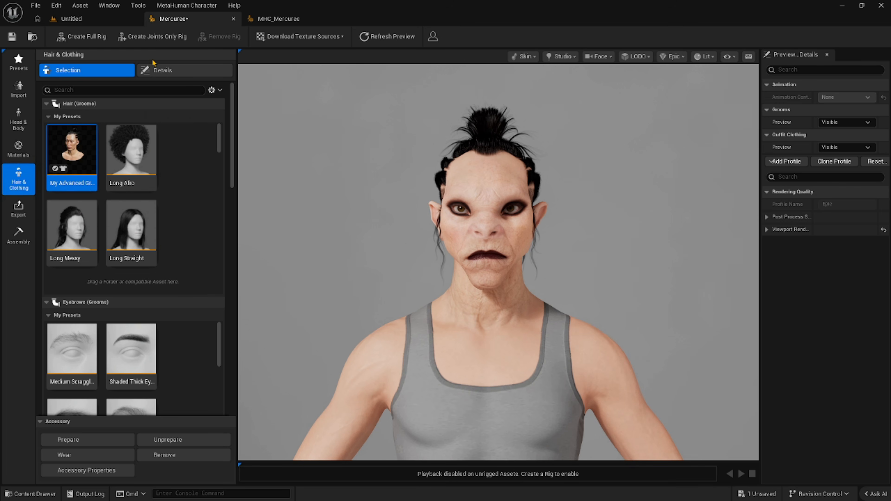
left_click(179, 71)
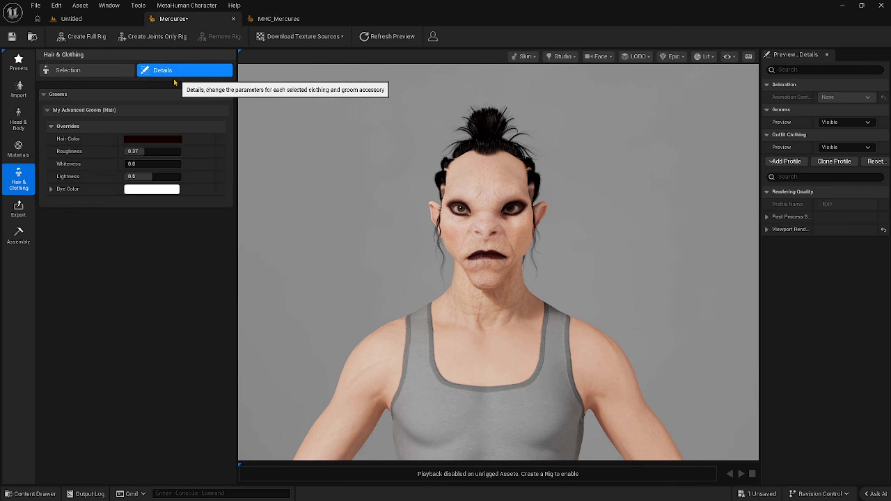
left_click(147, 140)
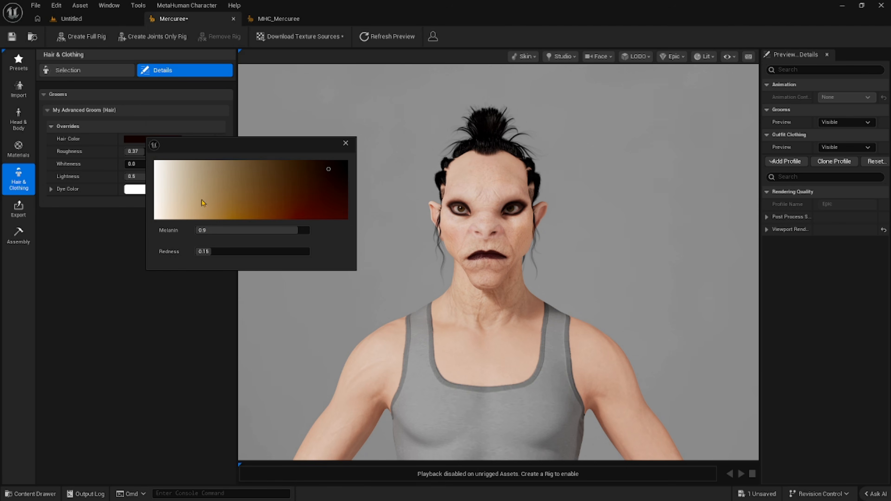
mouse_move(329, 170)
left_mouse_down()
mouse_move(304, 201)
mouse_move(303, 219)
mouse_move(234, 216)
mouse_move(248, 219)
left_mouse_up()
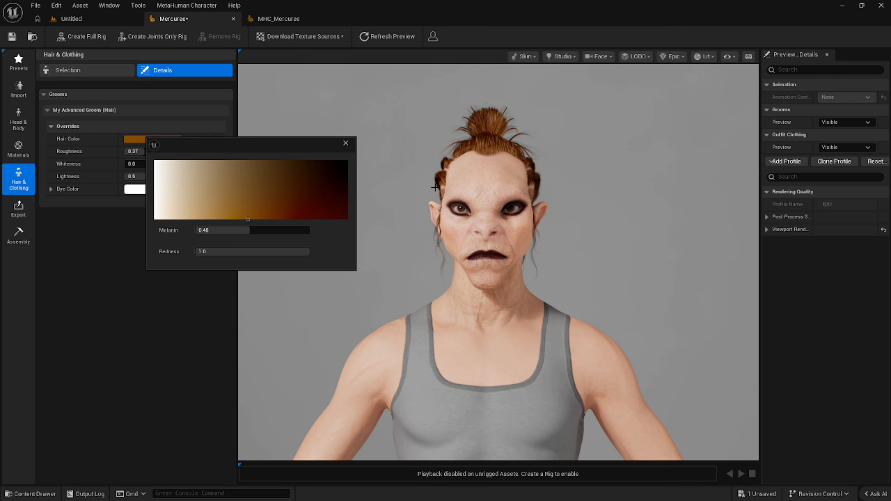
left_click(344, 143)
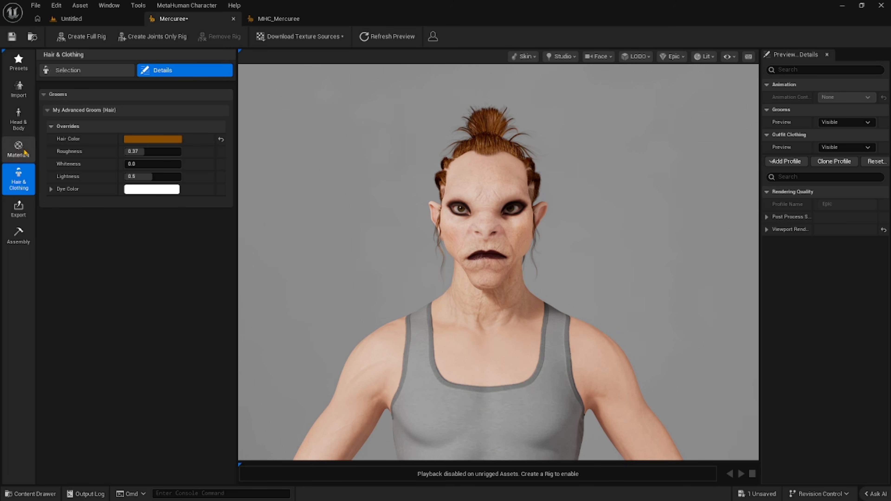
Set the iris primary color to U 0.52, V 1.0 and the secondary color to U 0.63, V 1.0 for both eyes.
left_click(14, 151)
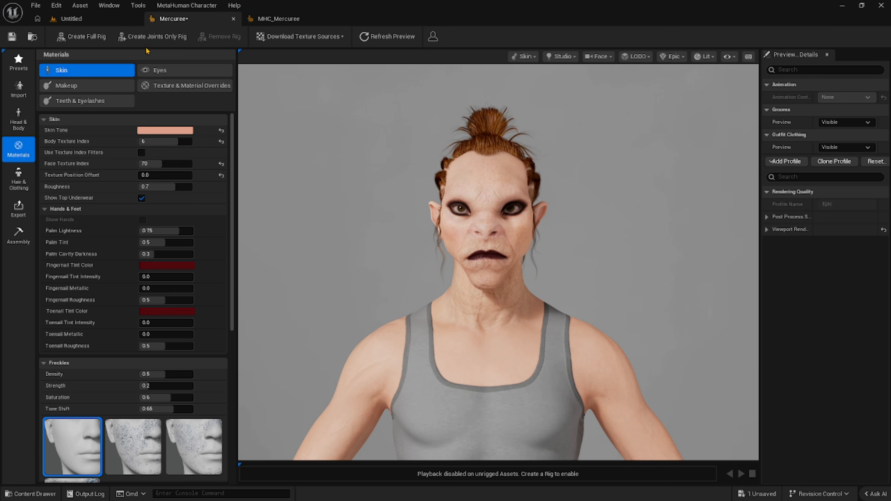
left_click(159, 70)
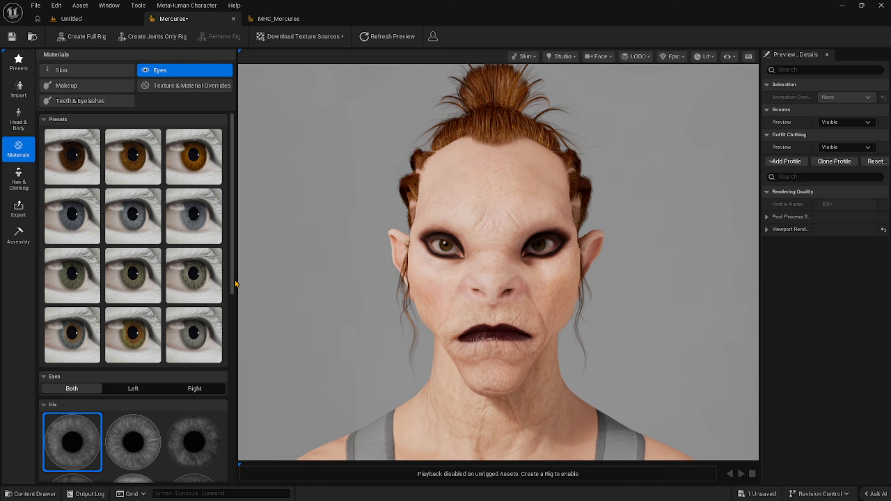
scroll(233, 312, "down", 2)
left_click_drag(233, 311, 241, 385)
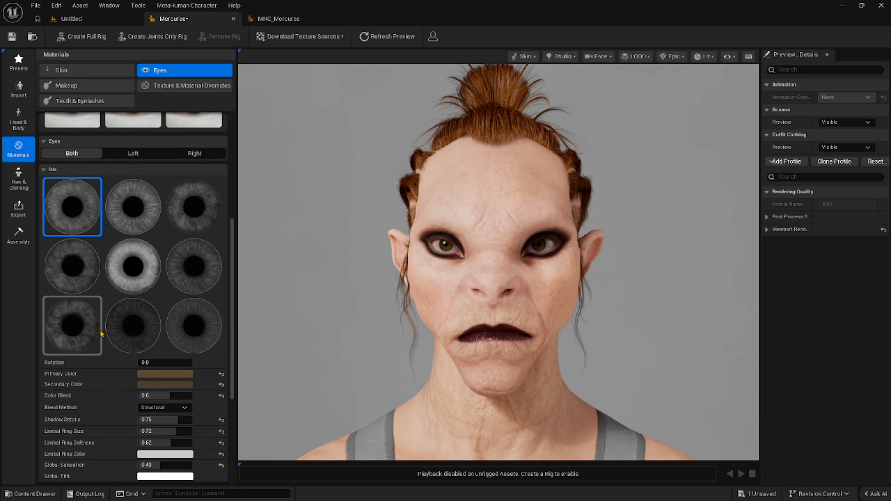
left_click(176, 374)
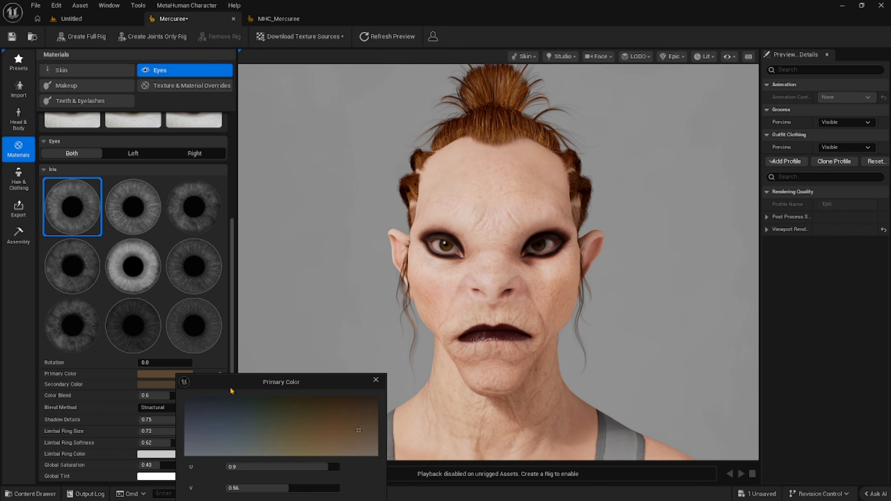
mouse_move(359, 432)
left_mouse_down()
mouse_move(272, 455)
mouse_move(281, 456)
left_mouse_up()
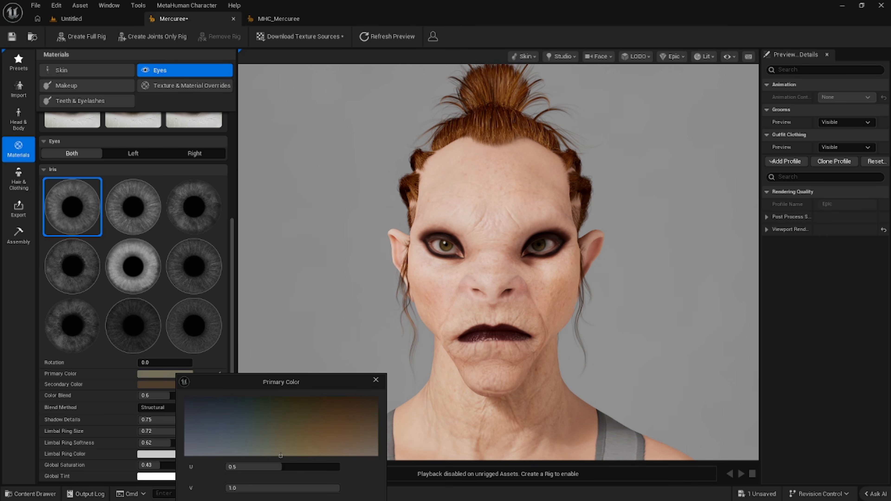
left_click(145, 385)
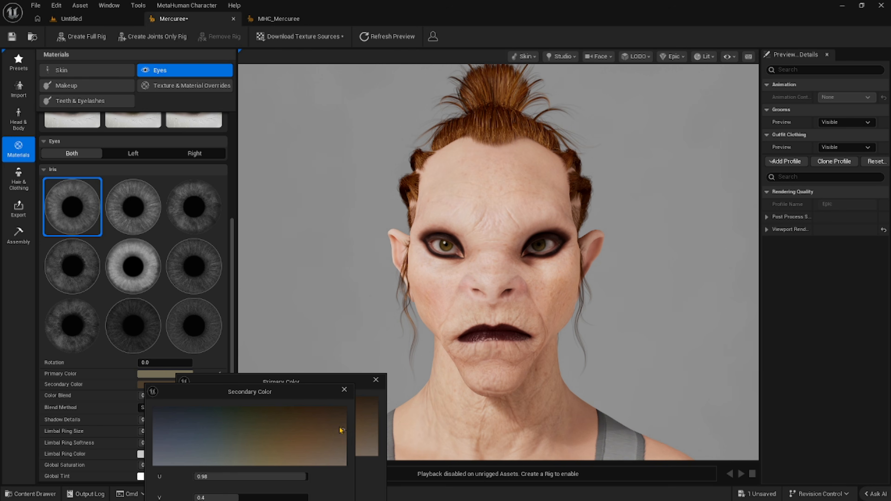
mouse_move(343, 431)
left_mouse_down()
mouse_move(263, 465)
mouse_move(273, 465)
left_mouse_up()
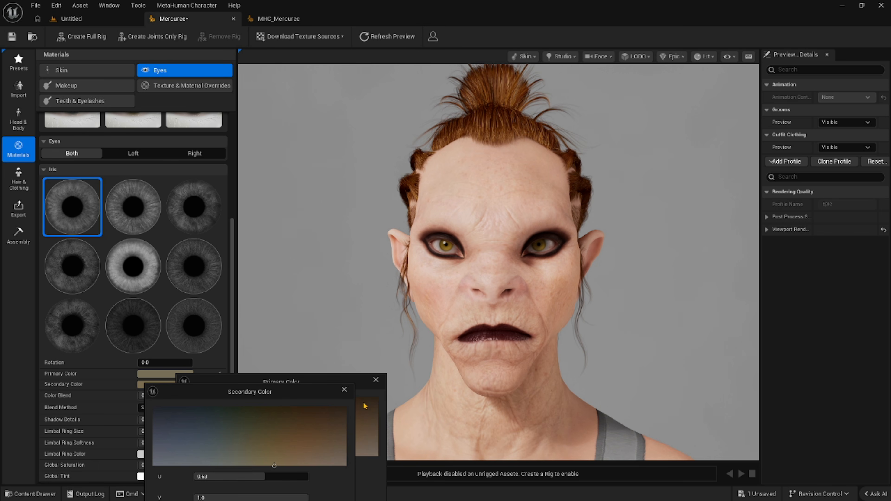
Close the iris color pickers and set the limbal ring color to black, hex 000000FF.
left_click(344, 389)
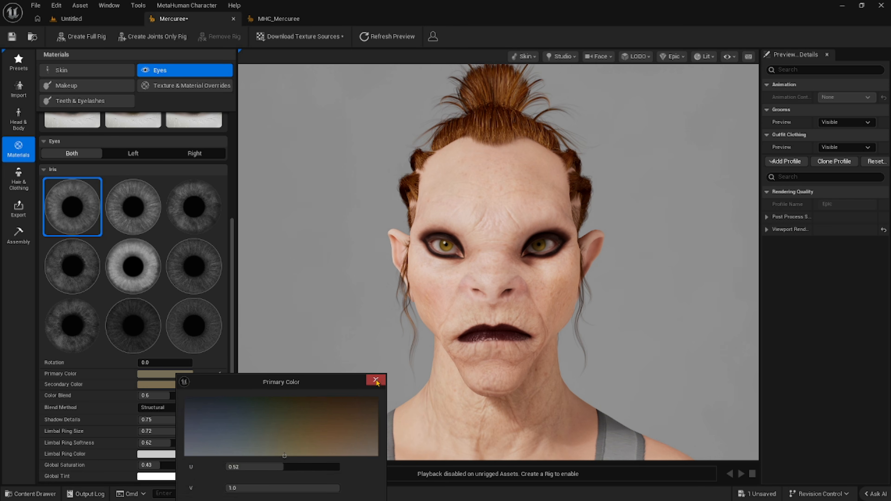
left_click(376, 379)
scroll(202, 400, "down", 2)
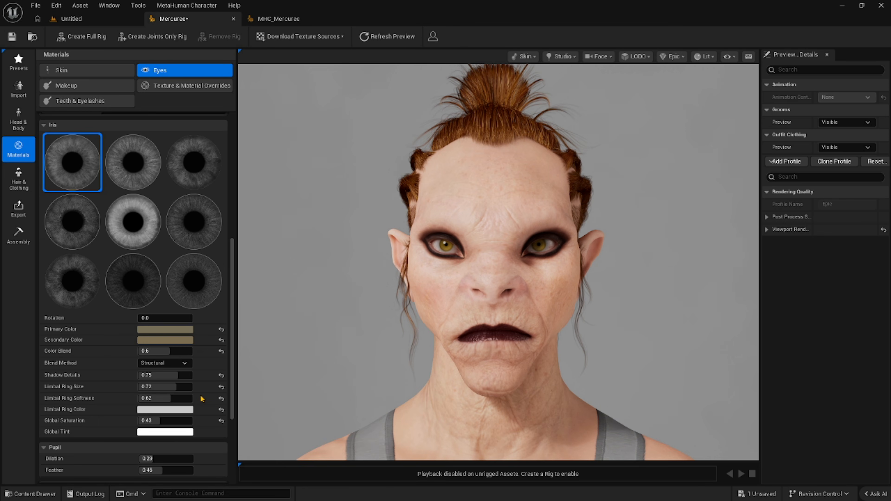
scroll(183, 395, "down", 1)
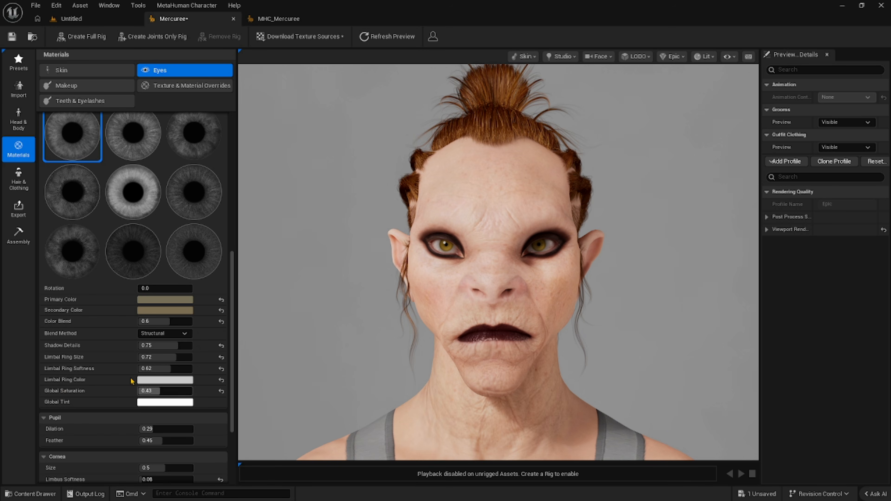
left_click(169, 380)
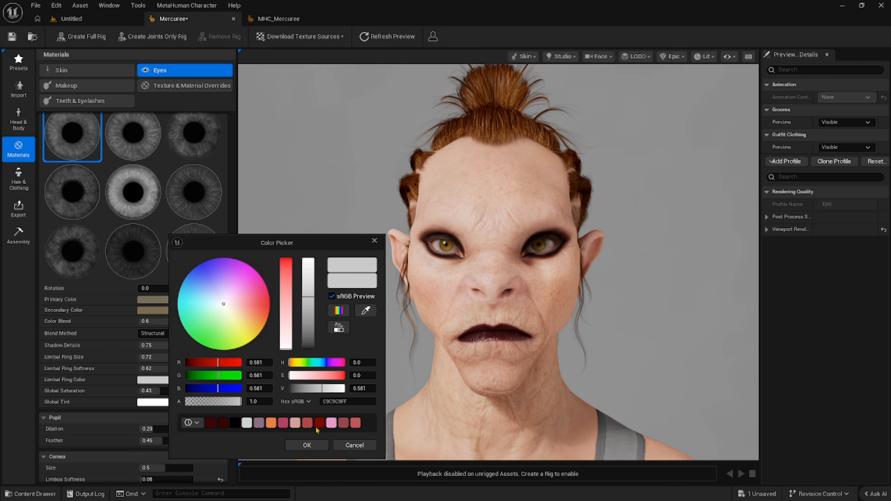
left_click(234, 422)
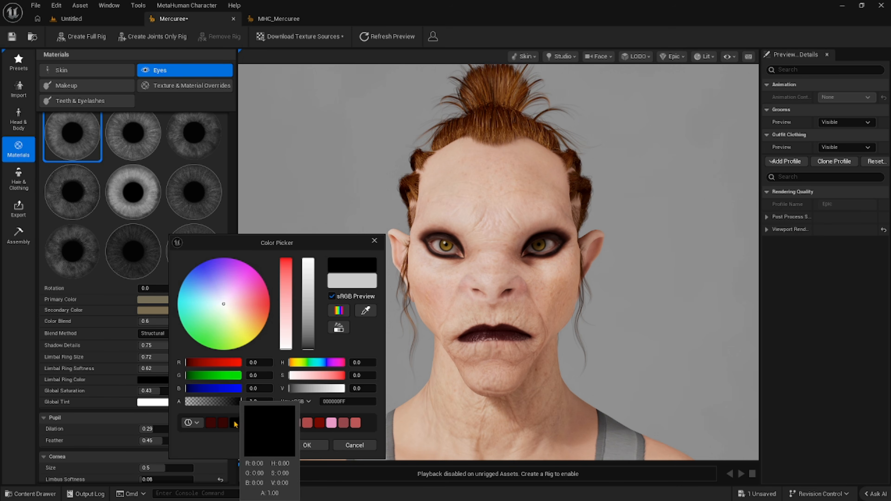
left_click(374, 241)
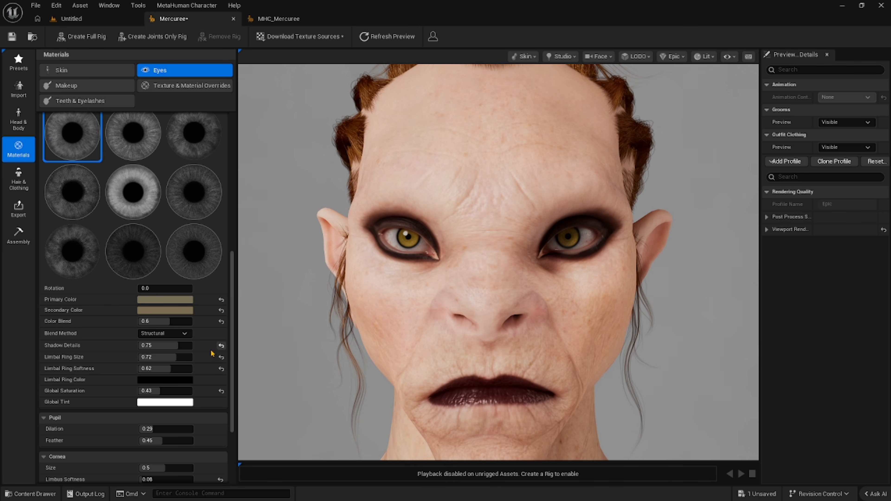
Set the sclera's Vascularity Intensity to 0.53 and Vascularity Coverage to 0.27.
scroll(206, 364, "down", 5)
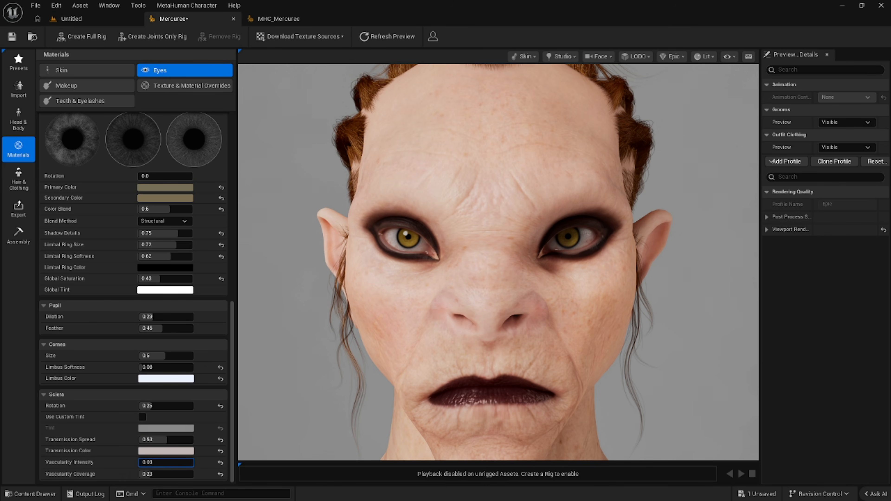
left_click_drag(145, 463, 168, 462)
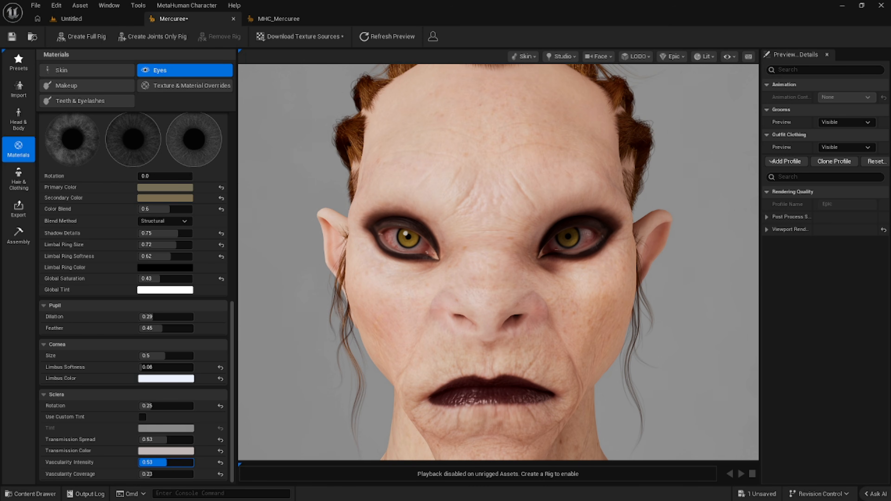
mouse_move(147, 474)
left_mouse_down()
mouse_move(160, 474)
mouse_move(143, 474)
left_mouse_up()
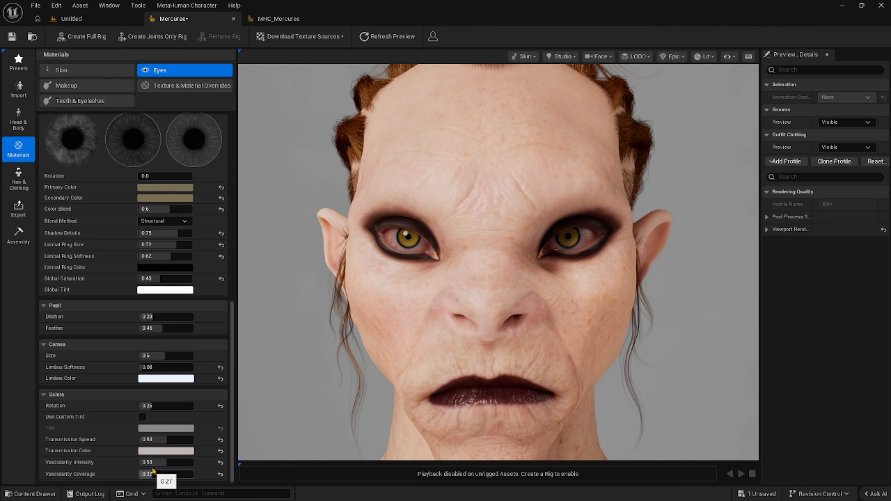
Set the pupil Dilation to 1.0.
scroll(123, 418, "up", 5)
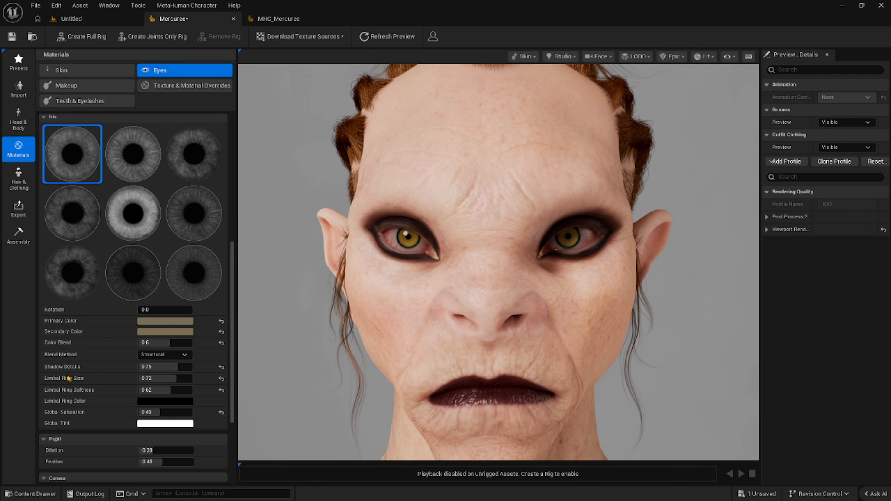
scroll(68, 378, "down", 2)
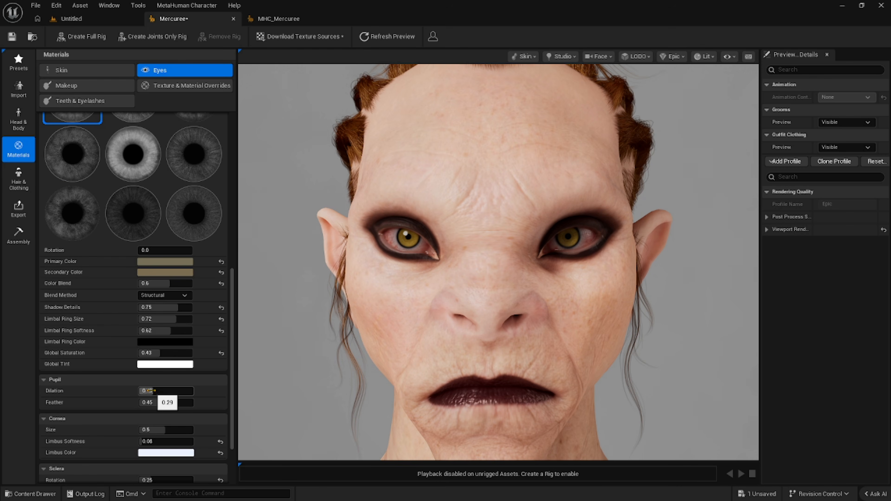
left_click_drag(146, 391, 193, 390)
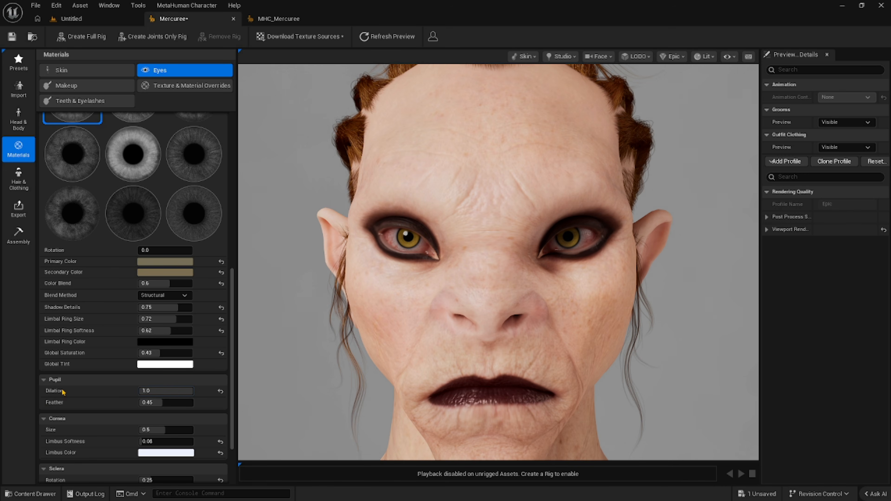
Compare Mercuree's face and eyes with the MHC_Mercuree reference, and inspect Mercuree's head from the side.
right_click_drag(492, 262, 458, 262, "alt")
right_click_drag(253, 299, 247, 299, "alt")
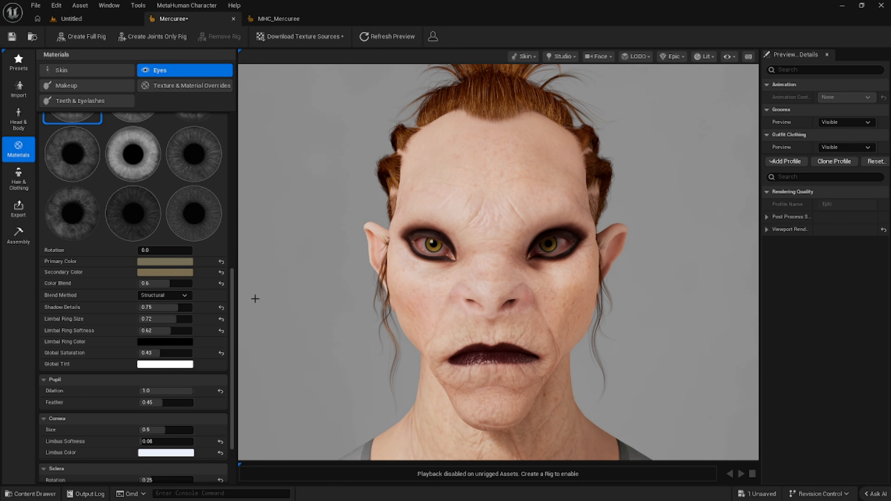
right_click_drag(673, 305, 638, 305, "alt")
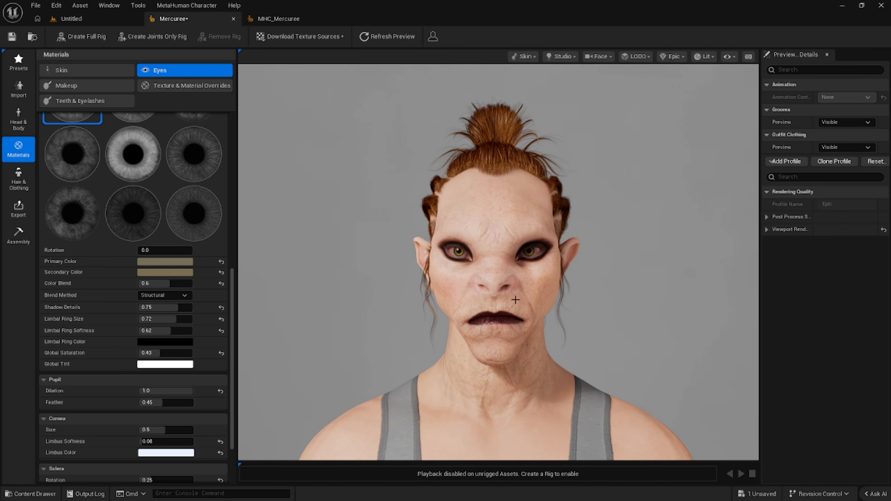
mouse_move(358, 262)
middle_mouse_down("alt")
mouse_move(374, 254)
mouse_move(375, 224)
mouse_move(376, 259)
middle_mouse_up("alt")
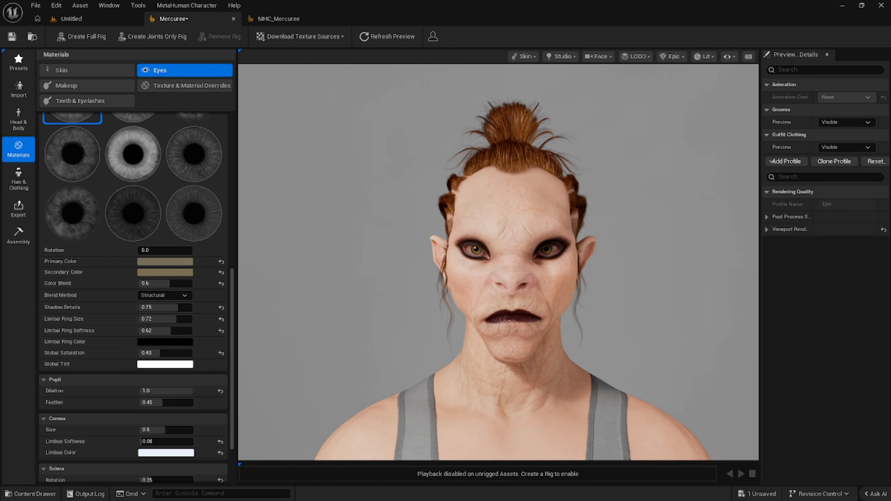
mouse_move(376, 260)
left_mouse_down("alt")
mouse_move(527, 260)
mouse_move(383, 260)
left_mouse_up("alt")
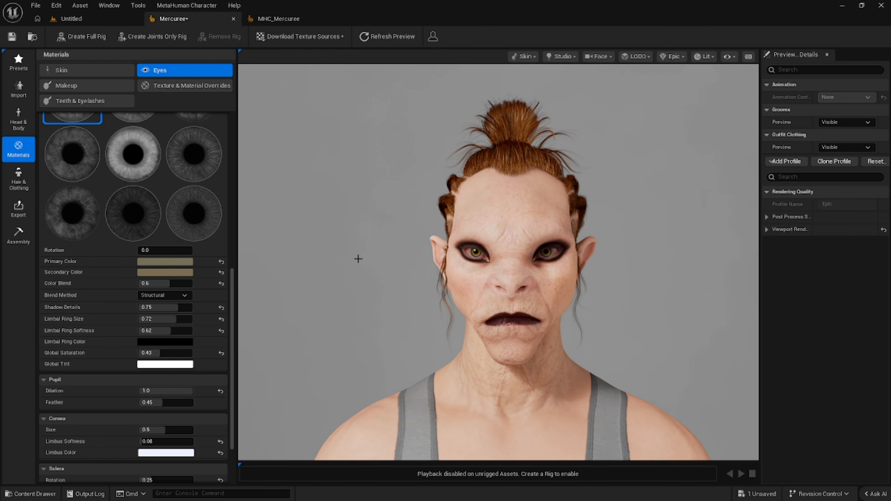
left_click(276, 18)
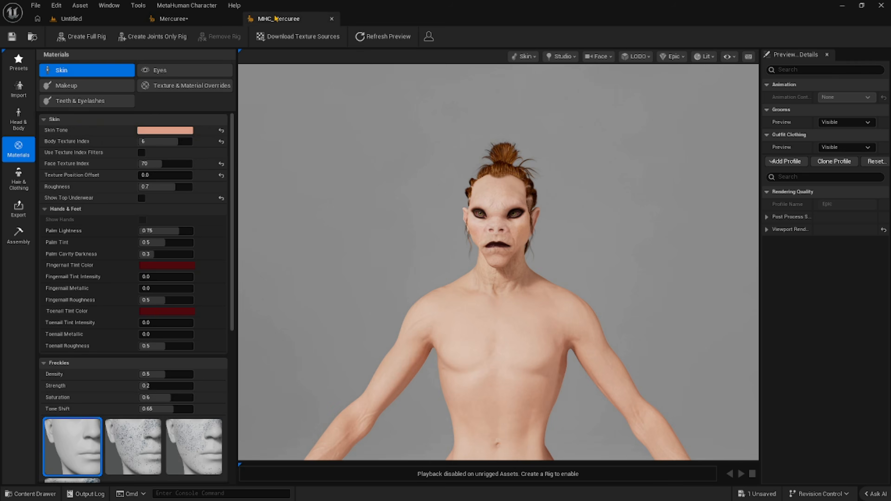
mouse_move(346, 195)
right_mouse_down("alt")
mouse_move(418, 196)
mouse_move(349, 195)
right_mouse_up("alt")
mouse_move(349, 195)
left_mouse_down("alt")
mouse_move(482, 195)
mouse_move(349, 196)
left_mouse_up("alt")
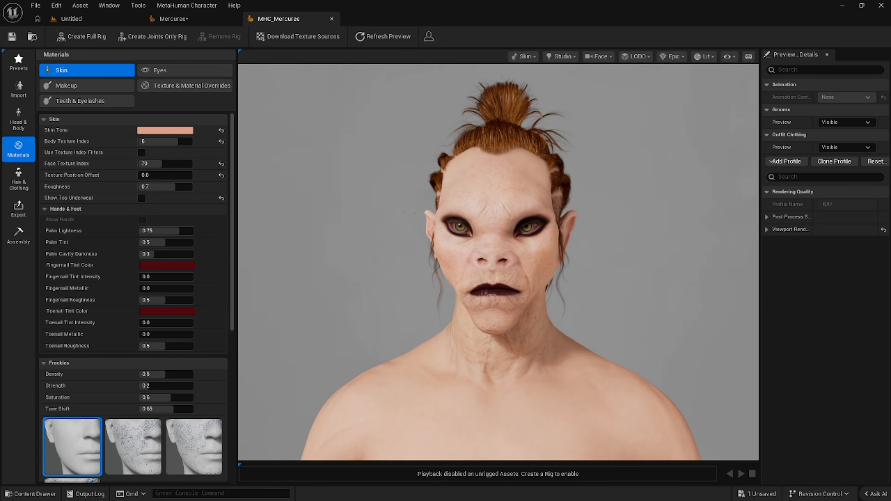
left_click(211, 21)
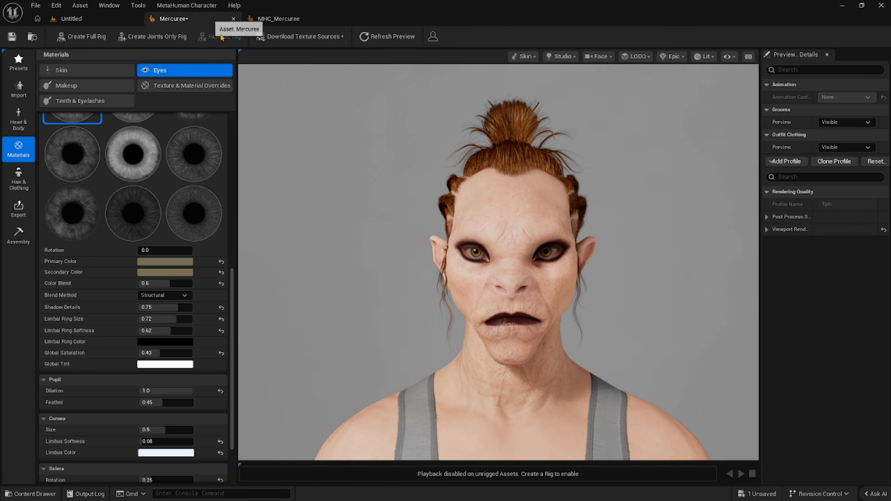
left_click_drag(339, 207, 375, 207)
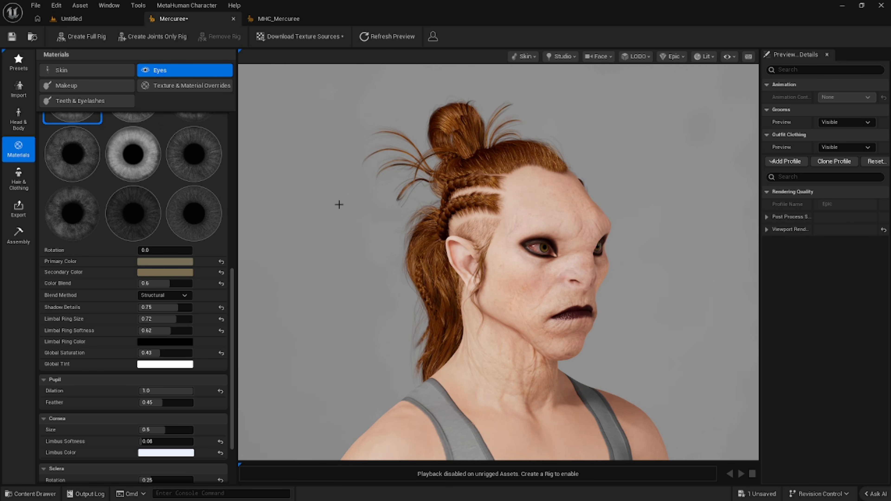